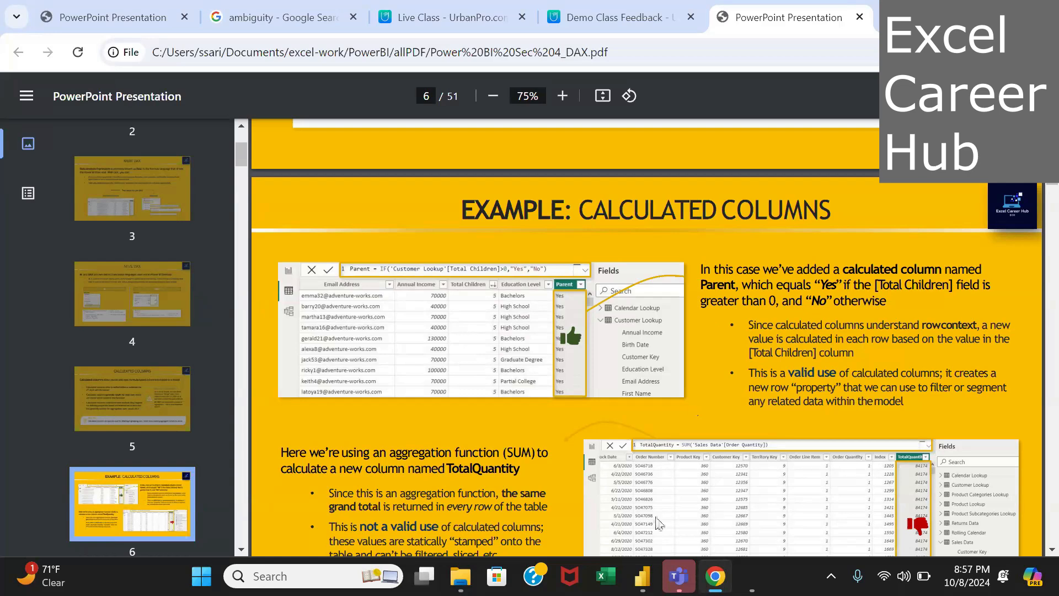
Switch to the untitled Power BI Desktop window and open the recent file Mega-project.pbix
mouse_move(642, 576)
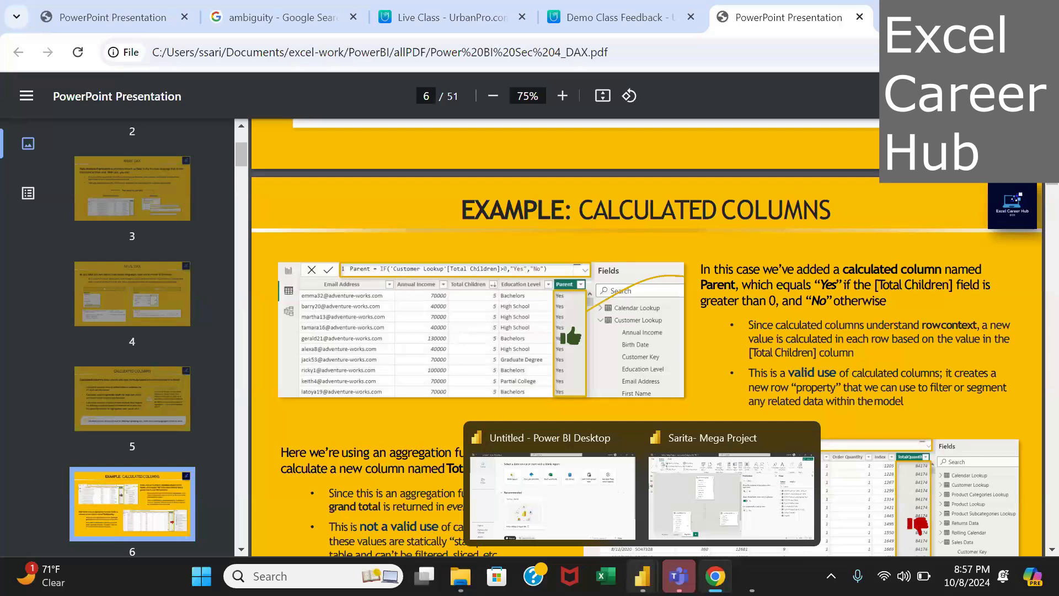
click(589, 482)
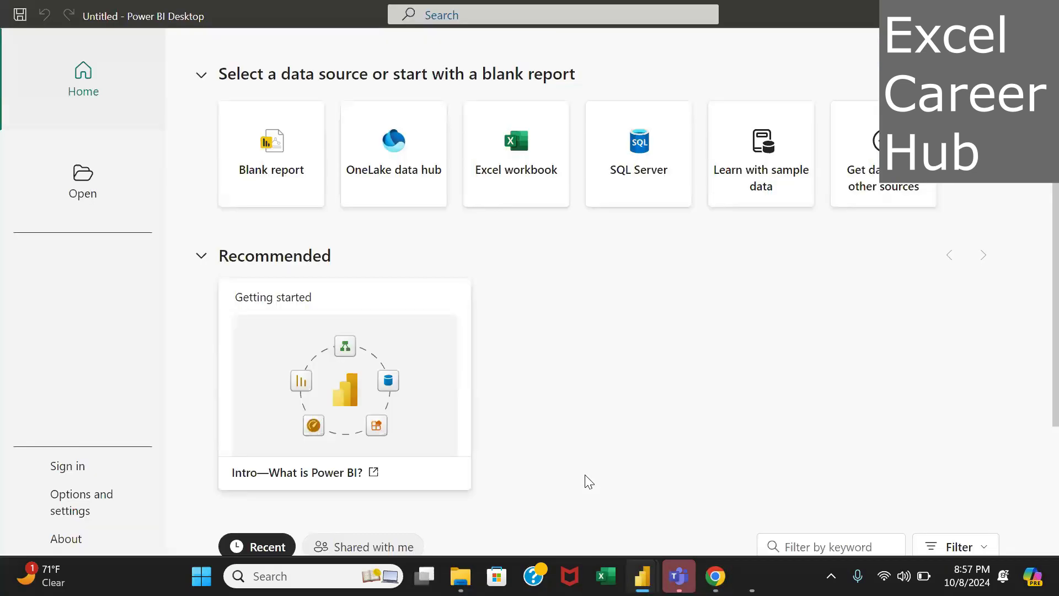
click(91, 189)
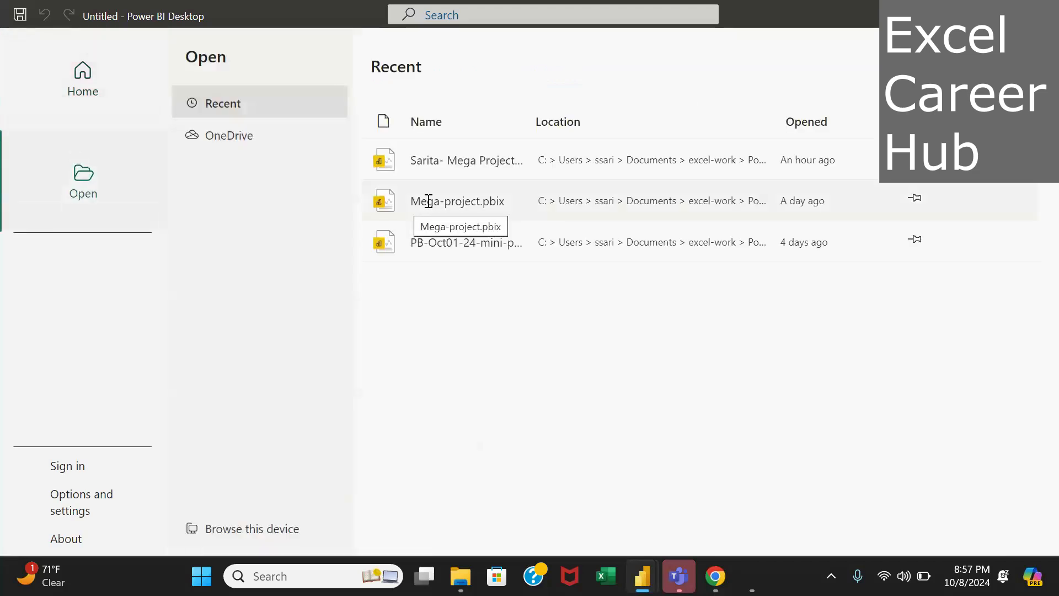
click(390, 202)
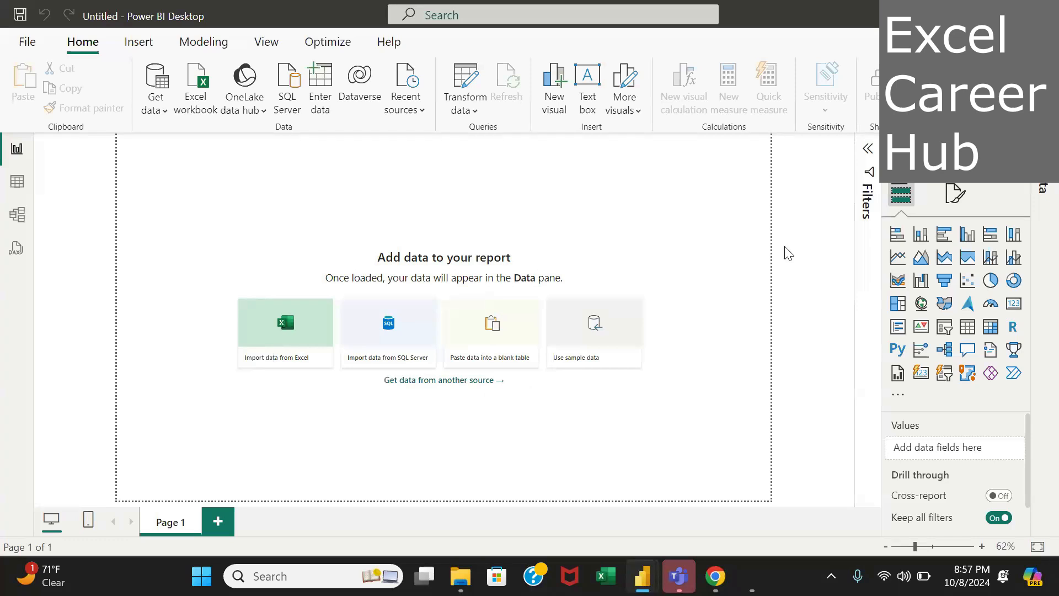
click(586, 316)
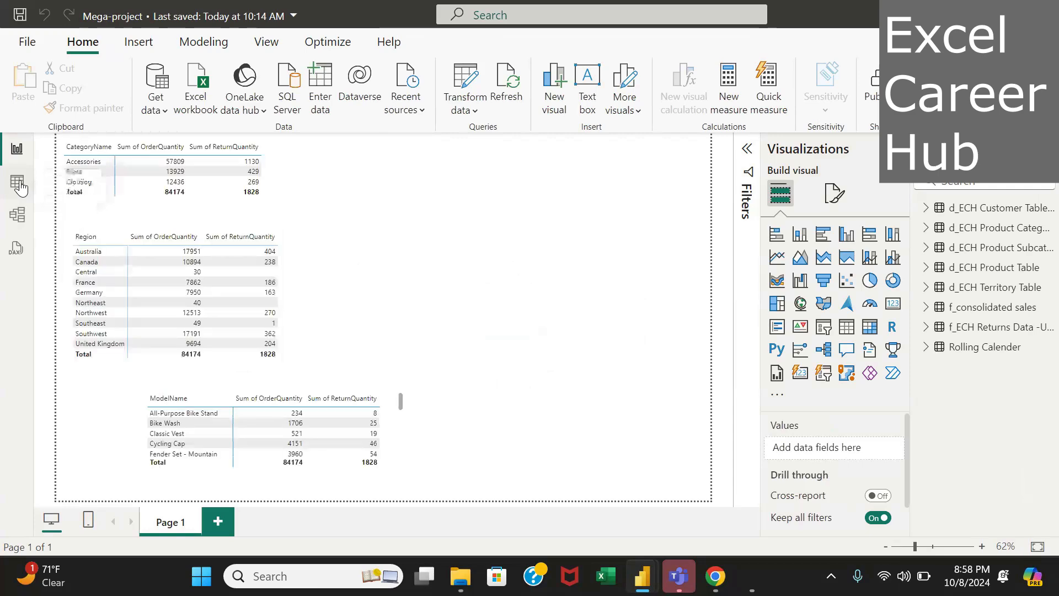
Display the data of the d_ECH Customer Table - US Data table, including its TotalChildren column
click(17, 182)
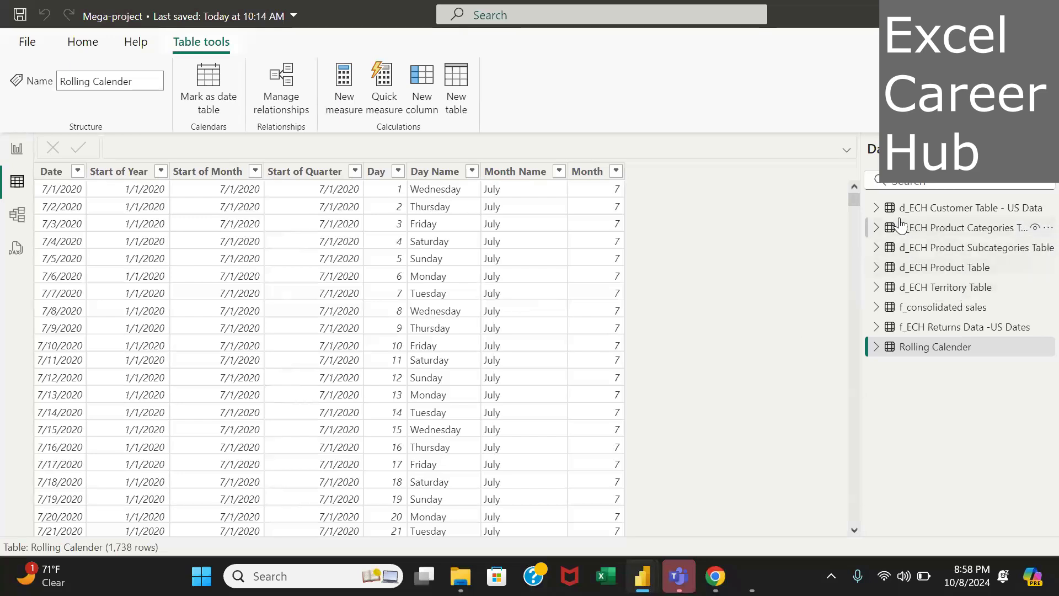
click(877, 210)
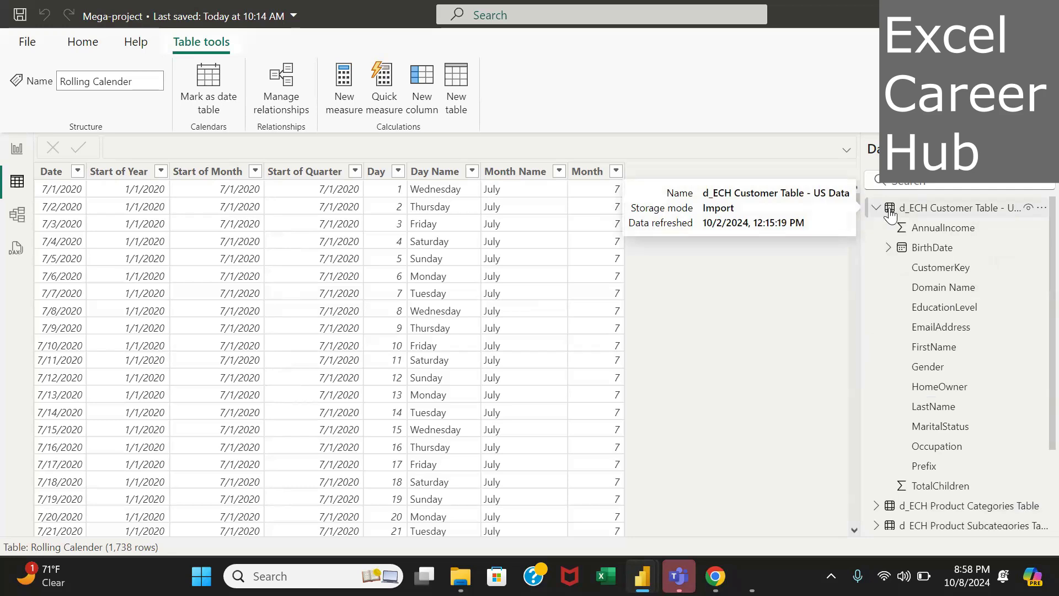
click(917, 212)
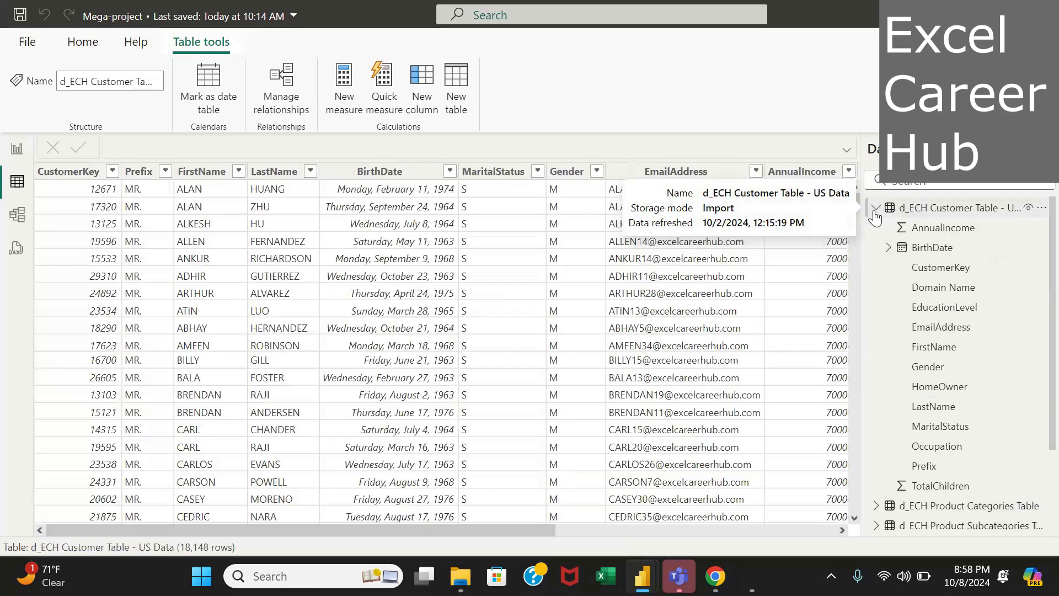
click(875, 213)
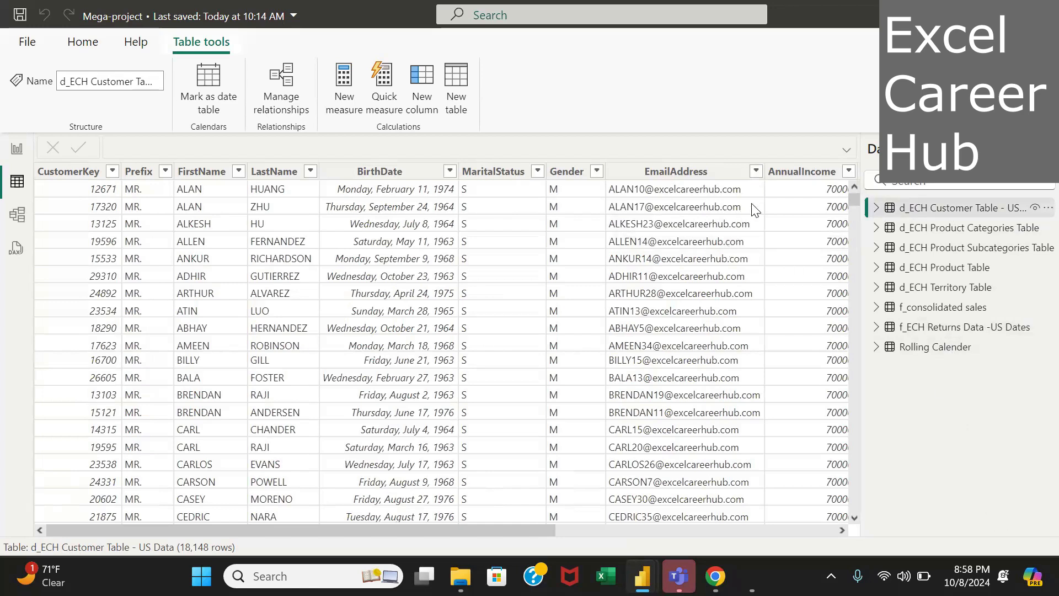
scroll(755, 208, right, 3)
scroll(755, 208, right, 2)
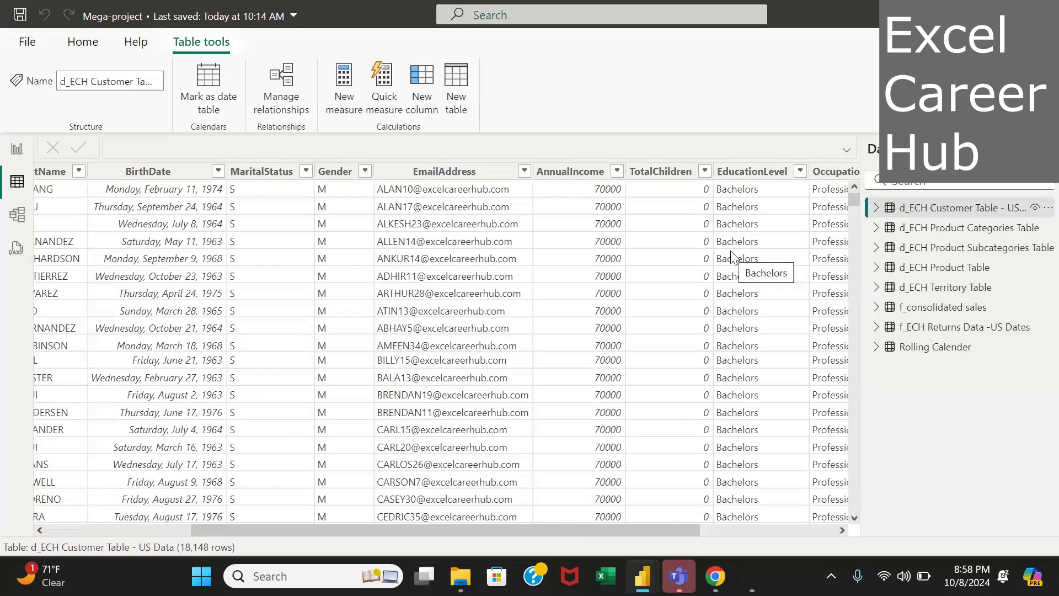
Add a calculated column named Parent to the customer table and begin its formula with an IF function on a second line
click(421, 84)
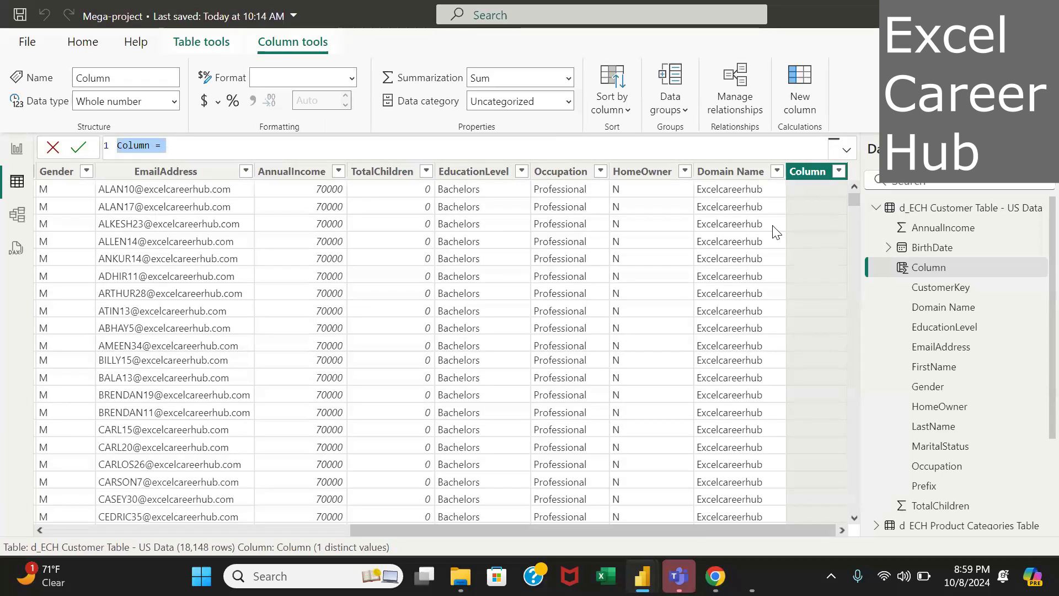
text(P)
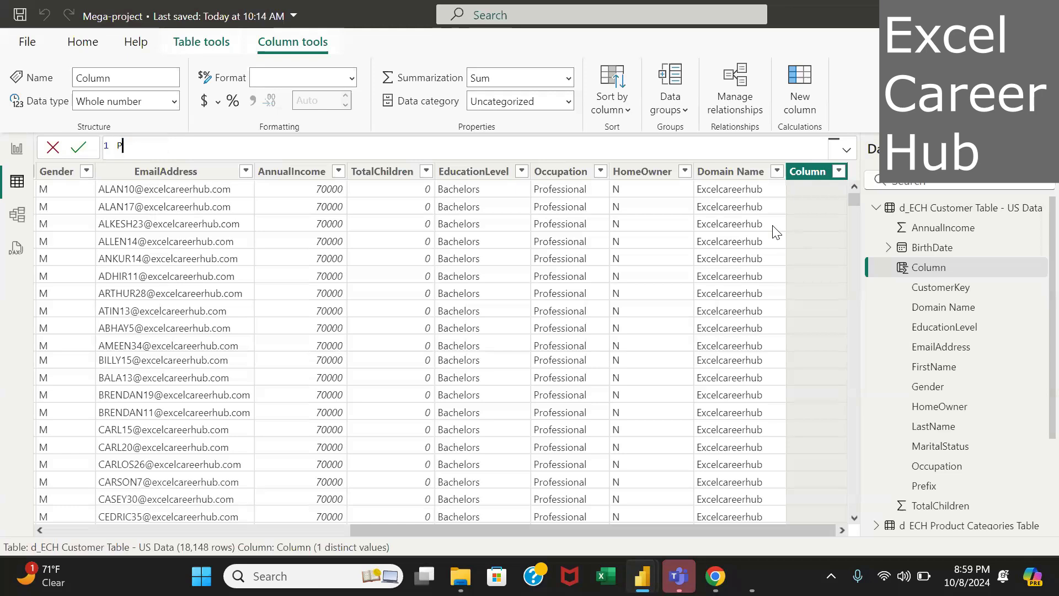
text(arent =)
key(shift+Return)
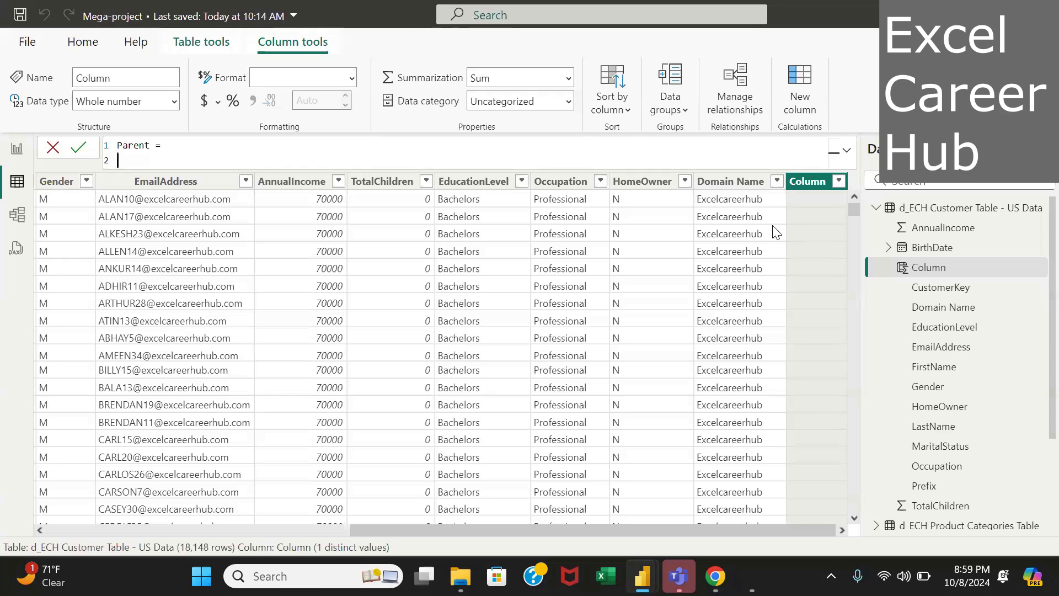
text(if)
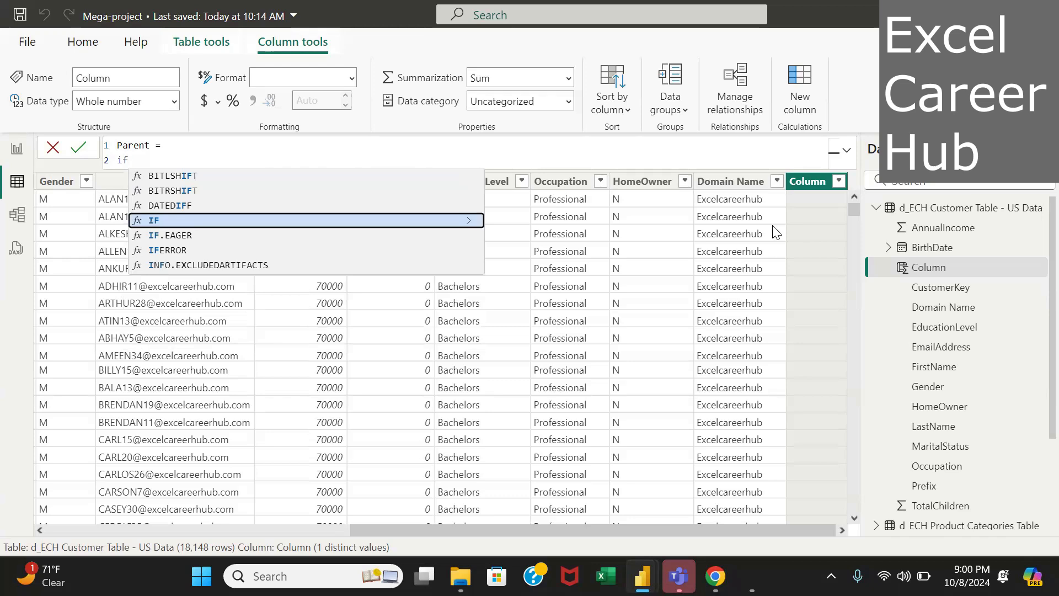
text(()
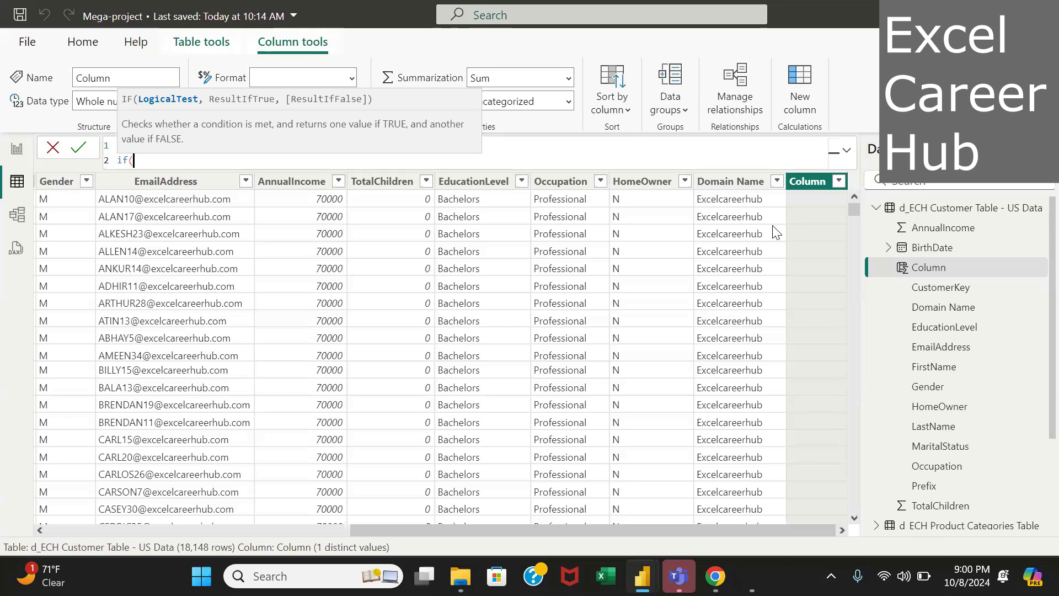
Enter 'd_ECH Customer Table - US Data'[TotalChildren]>0 as the logical test of the IF function, followed by a comma and line break
text(Total c)
key(BackSpace)
key(BackSpace)
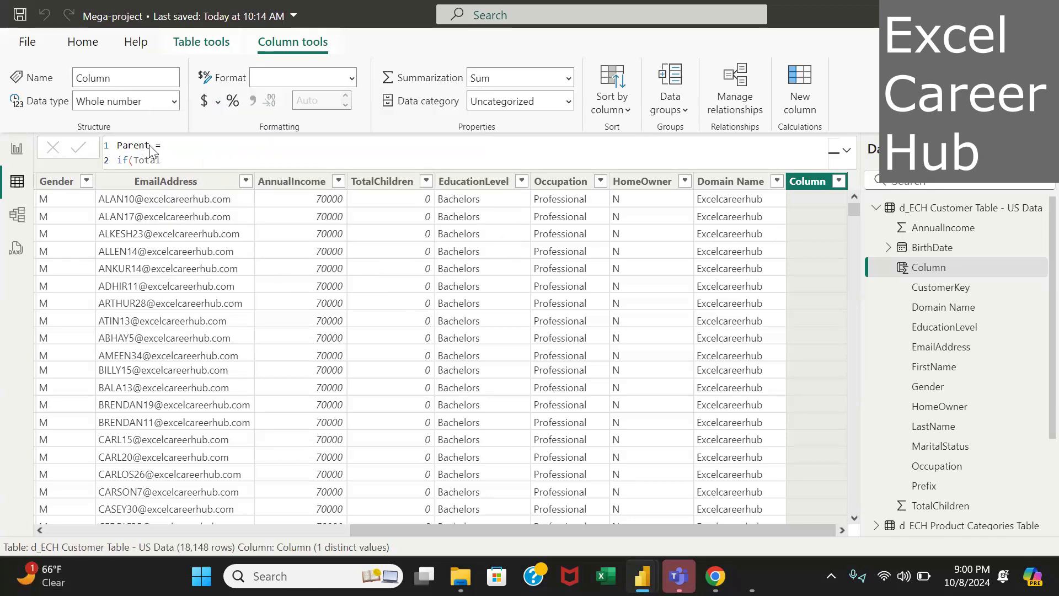
key(Return)
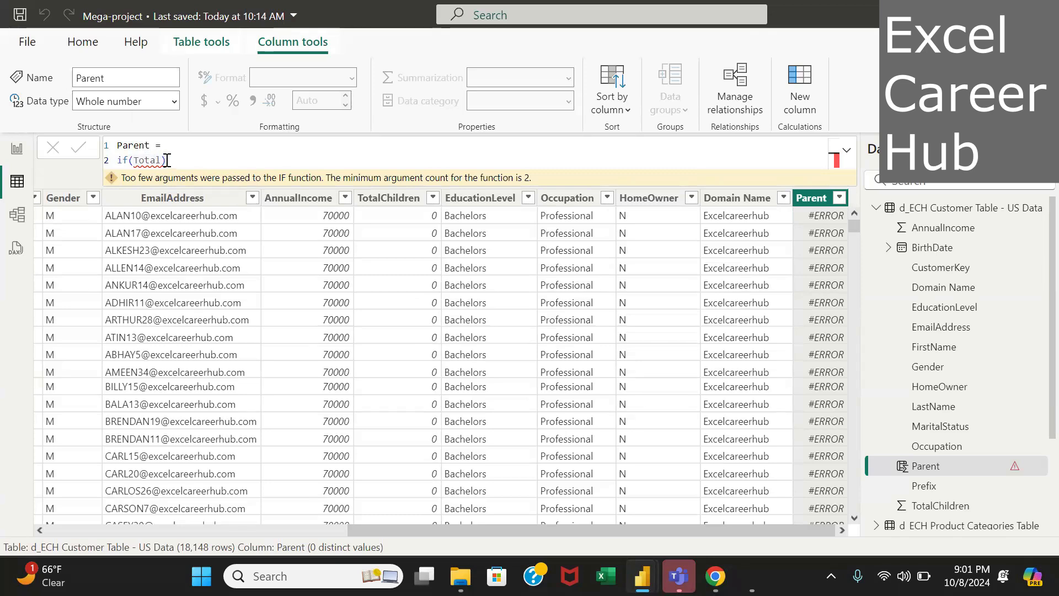
click(166, 160)
key(BackSpace)
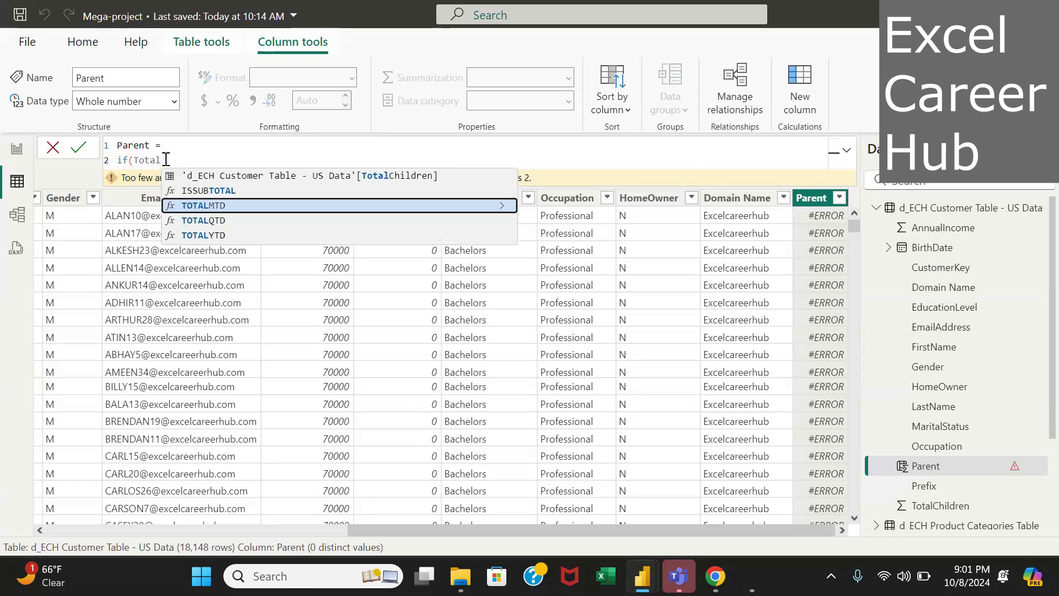
key(Up)
key(Up)
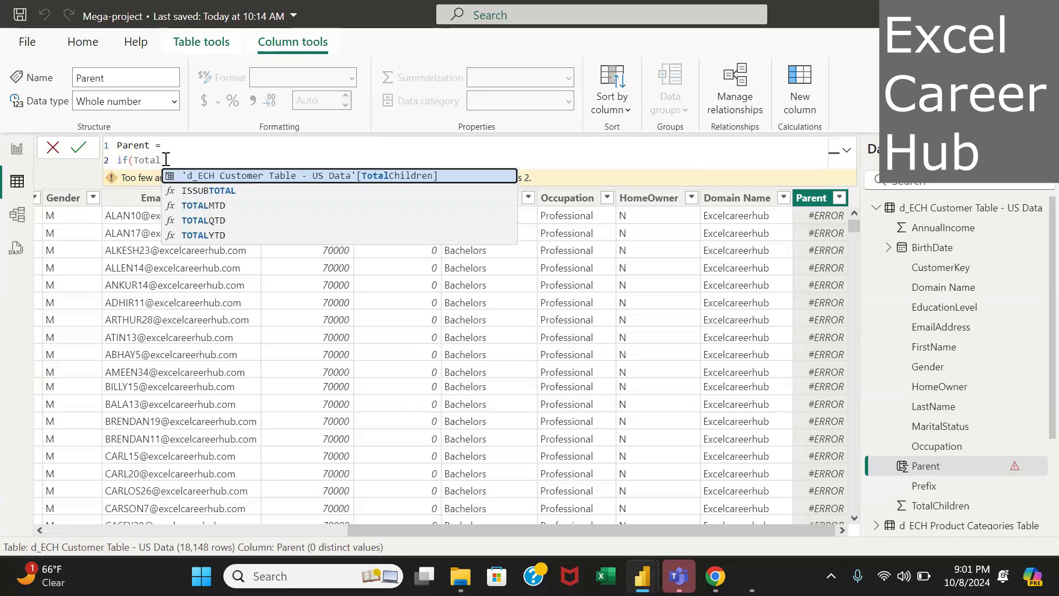
key(Tab)
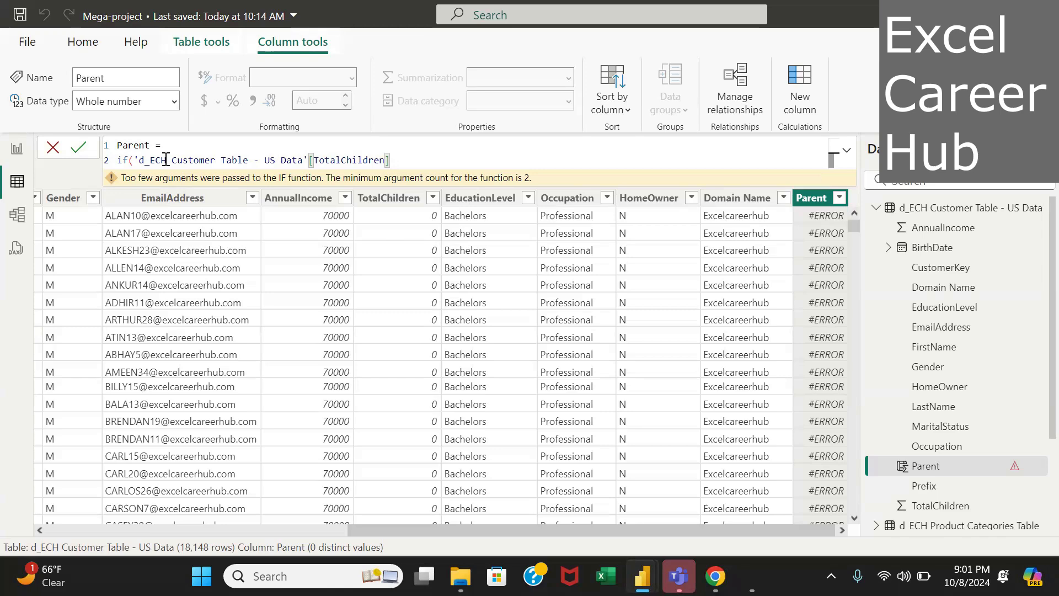
text(>0)
text(,)
key(shift+Return)
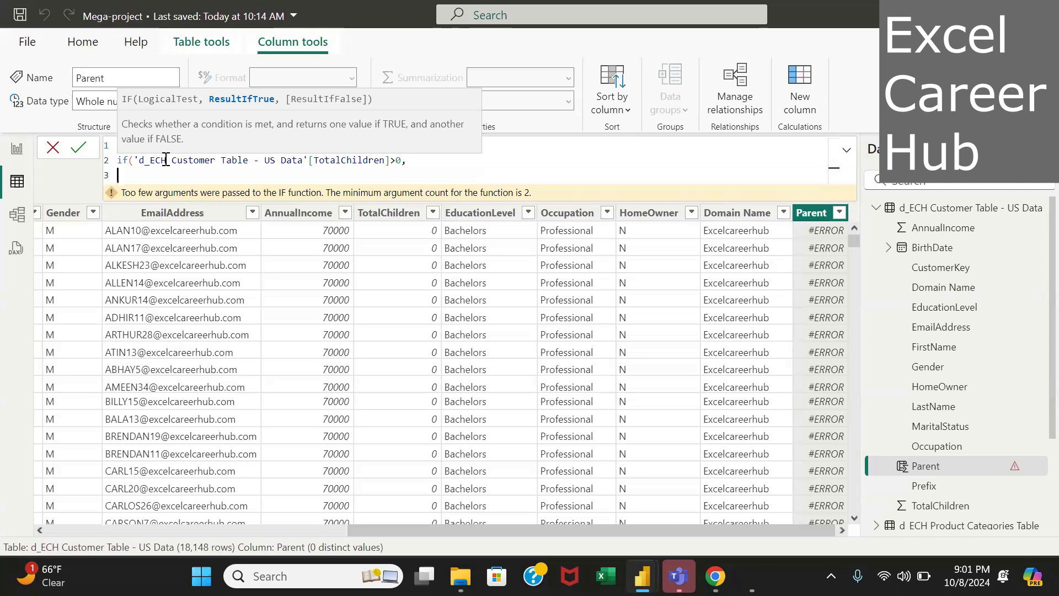
Enter "Yes" on its own line as the IF function's result when true, followed by a comma
text("Yes")
key(shift+Return)
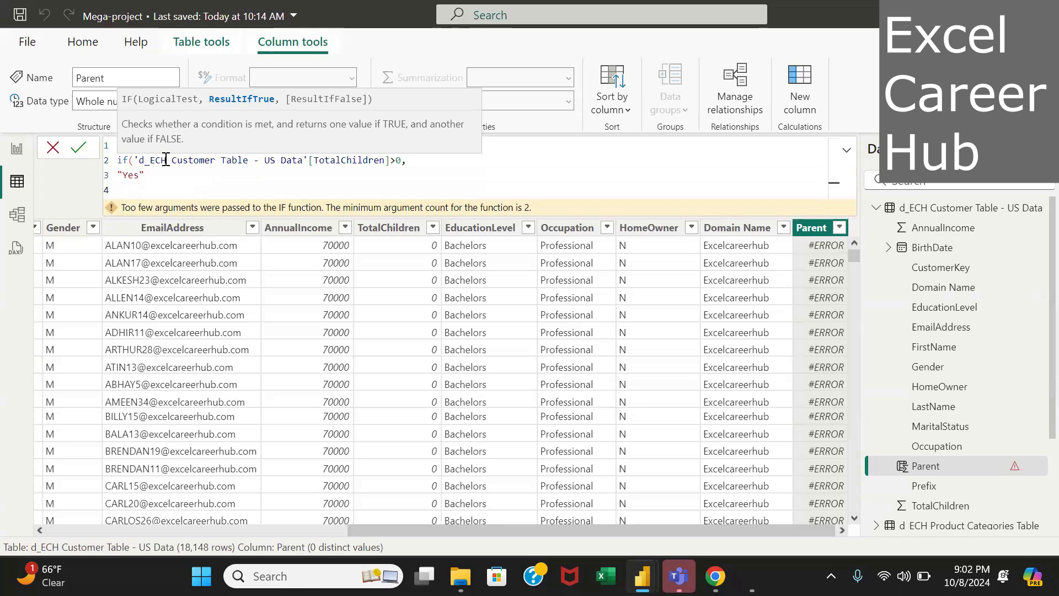
click(147, 176)
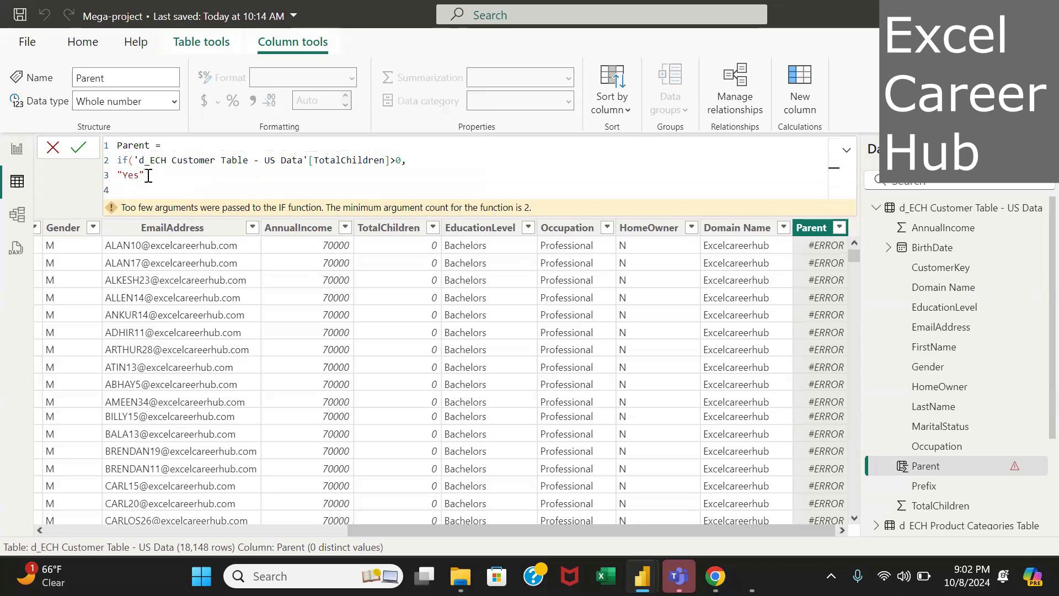
text(,)
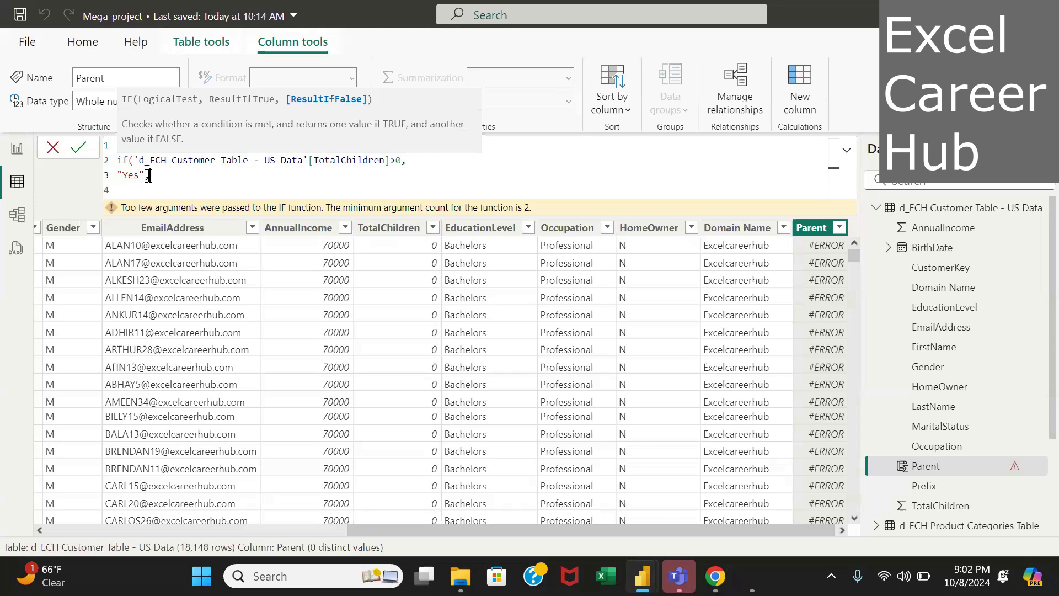
key(shift+Return)
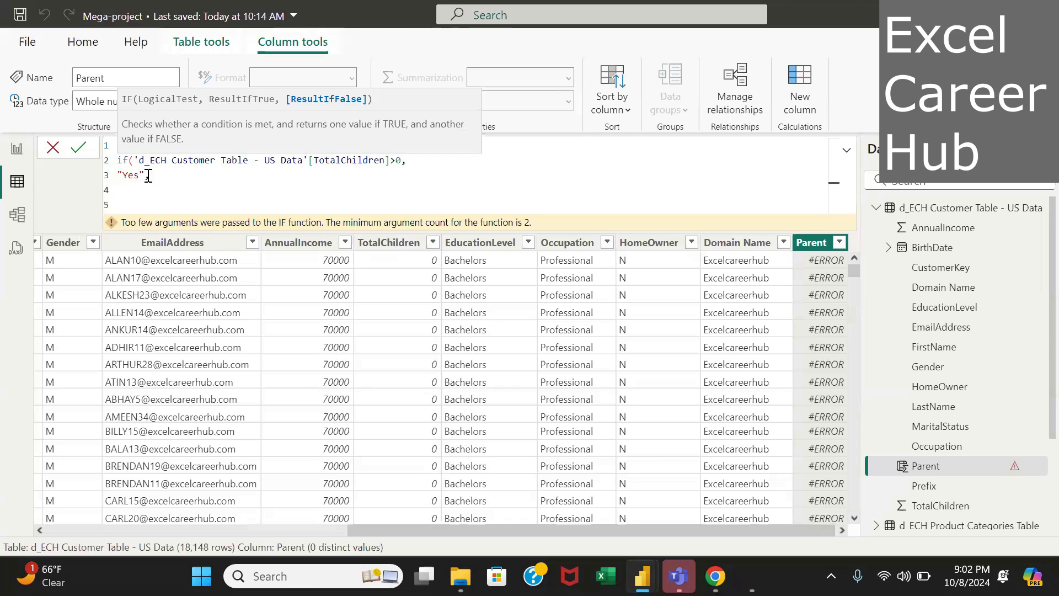
Enter "No" as the result when false, close the IF function's parenthesis and commit the Parent column formula
text("No")
key(shift+Return)
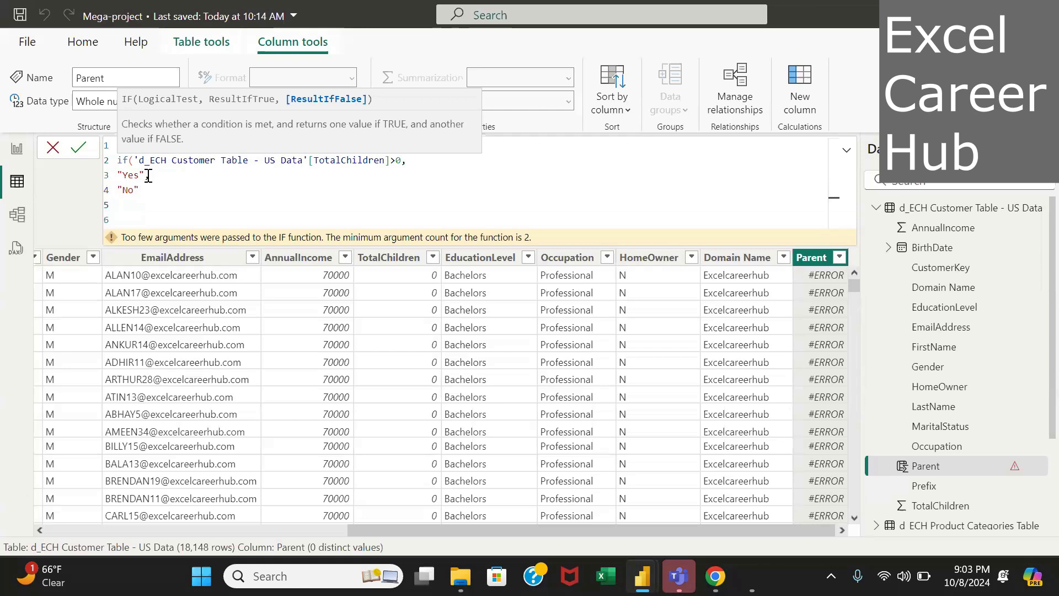
text())
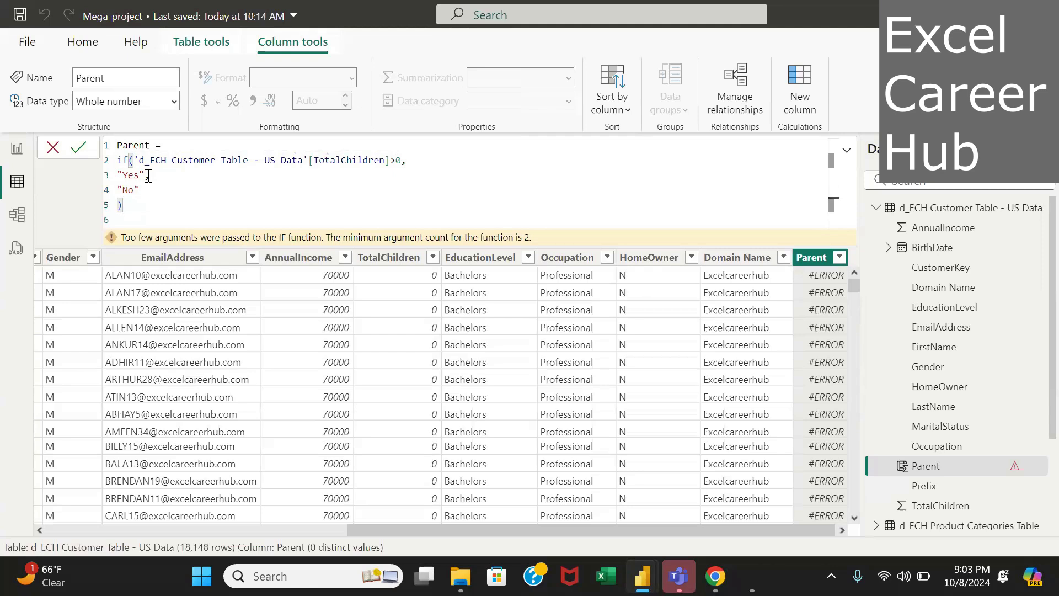
click(148, 175)
text(,)
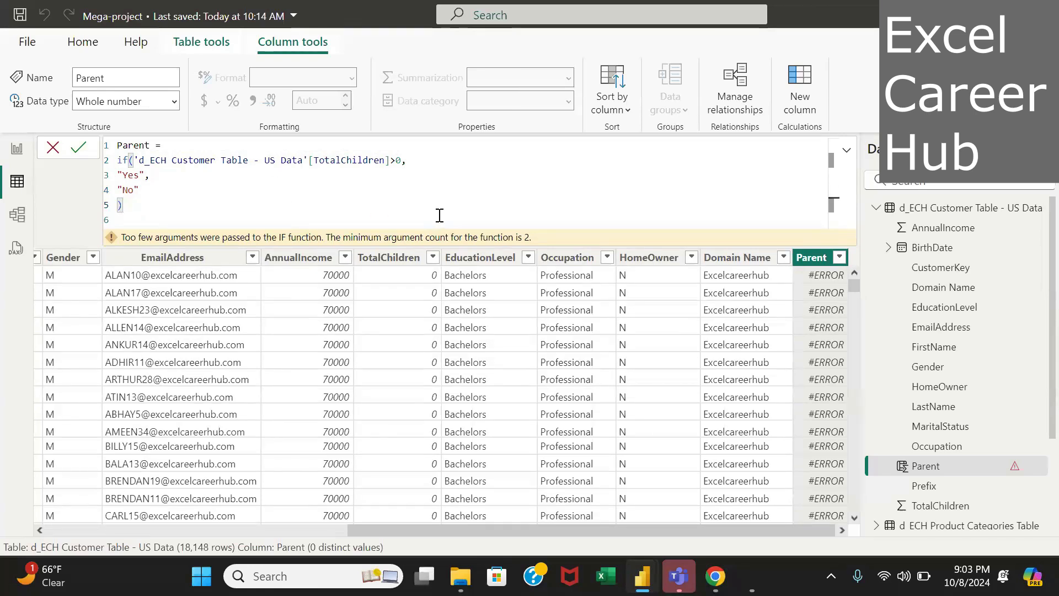
click(391, 294)
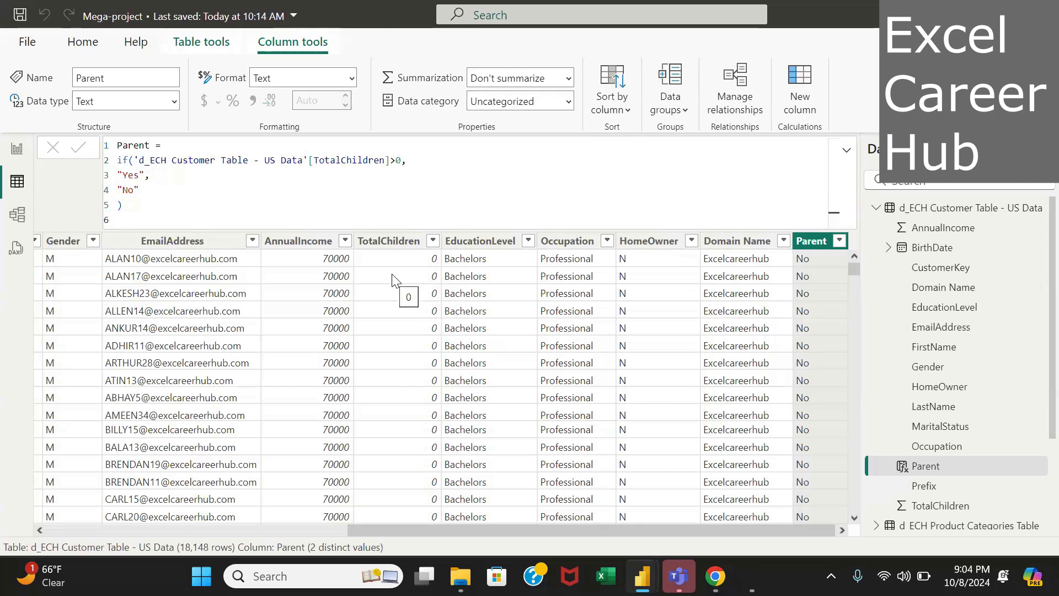
Compare the Parent column's values with TotalChildren down the rows of the customer table
scroll(395, 280, down, 2)
scroll(396, 280, up, 2)
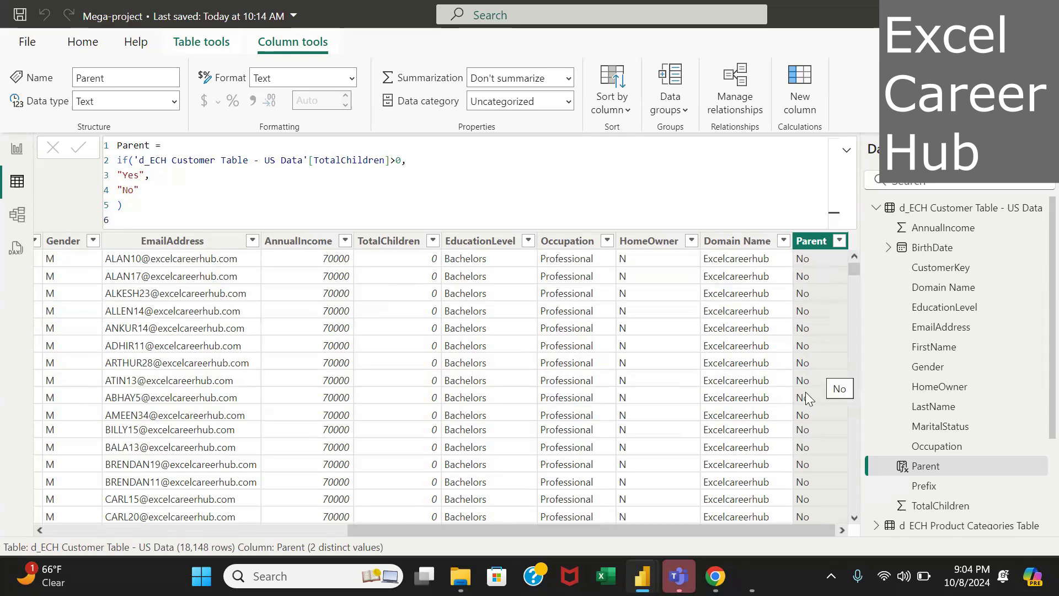
scroll(816, 341, down, 2)
scroll(816, 342, down, 2)
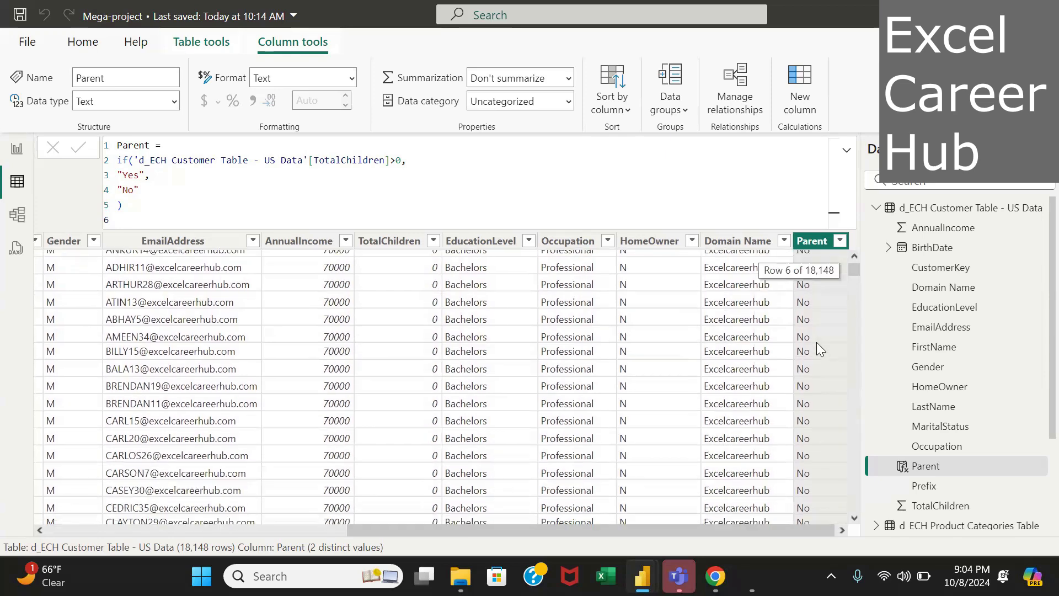
scroll(816, 342, up, 3)
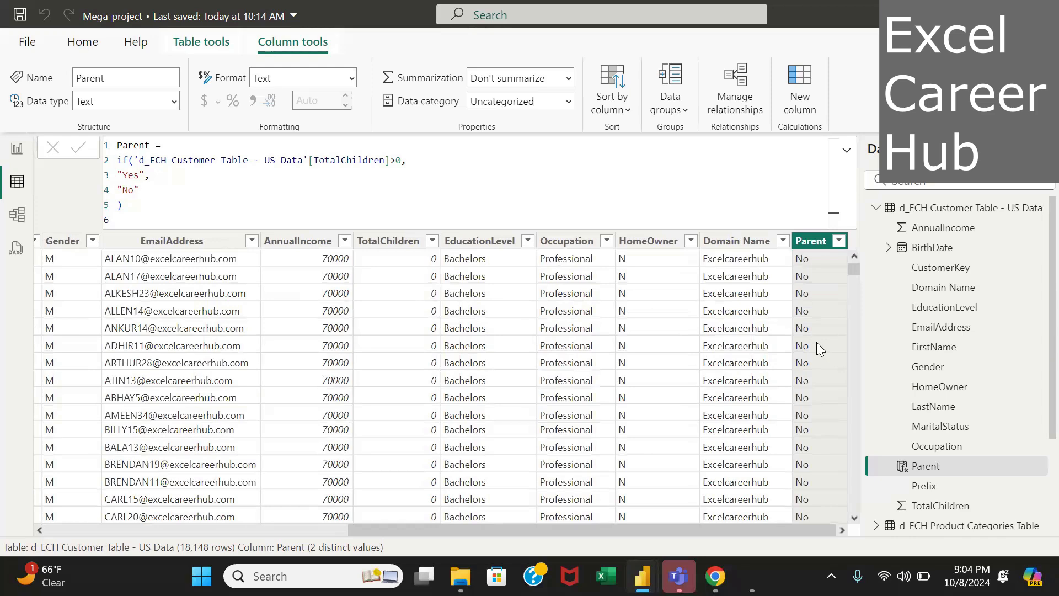
scroll(817, 345, down, 4)
scroll(817, 345, down, 6)
scroll(817, 346, down, 20)
scroll(816, 342, down, 20)
scroll(816, 342, down, 20)
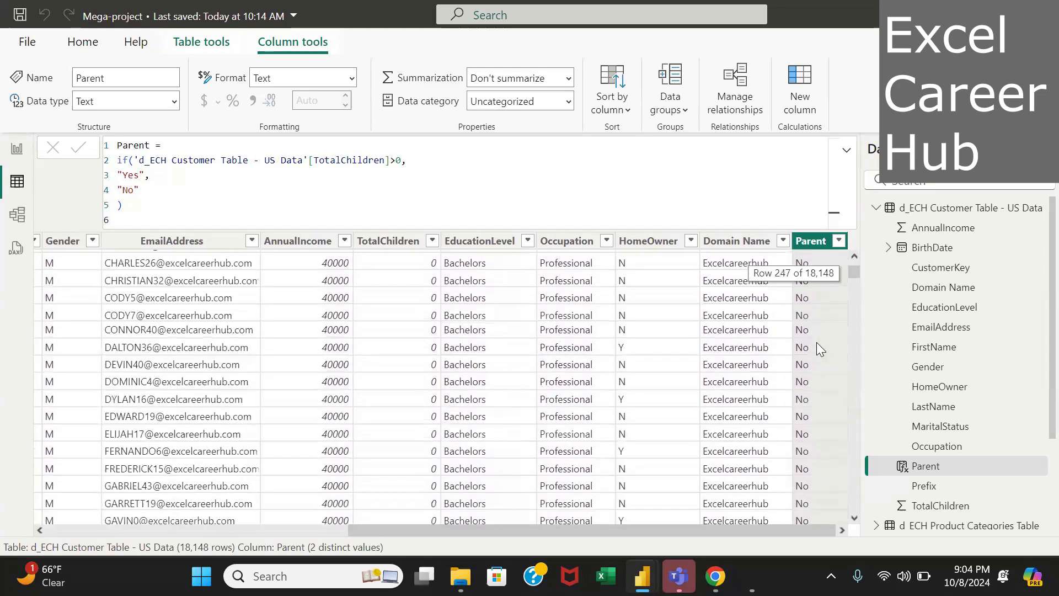
scroll(816, 346, down, 20)
scroll(817, 345, down, 20)
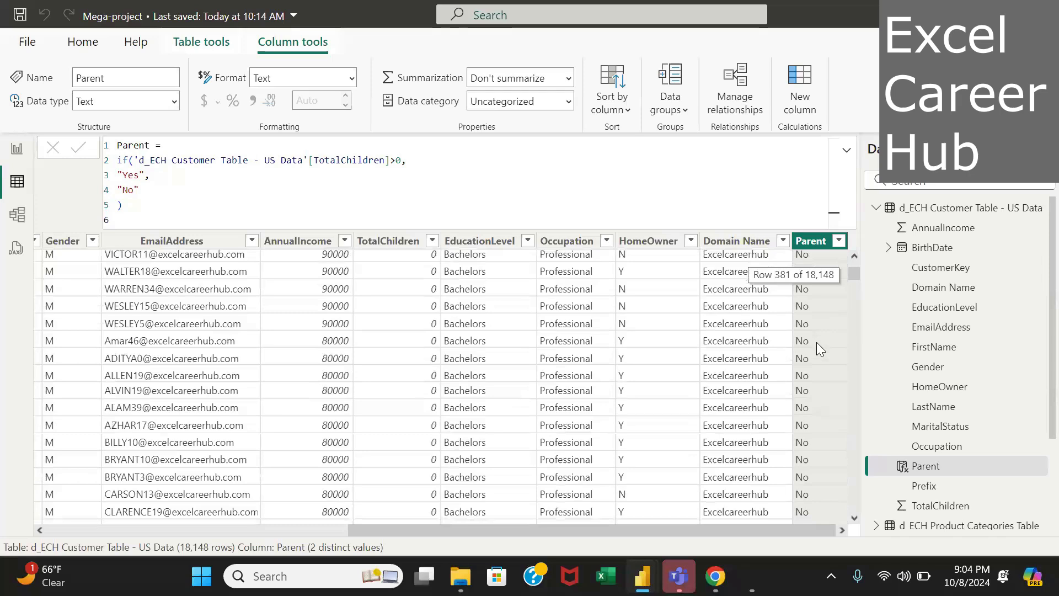
scroll(817, 345, down, 20)
scroll(818, 347, down, 15)
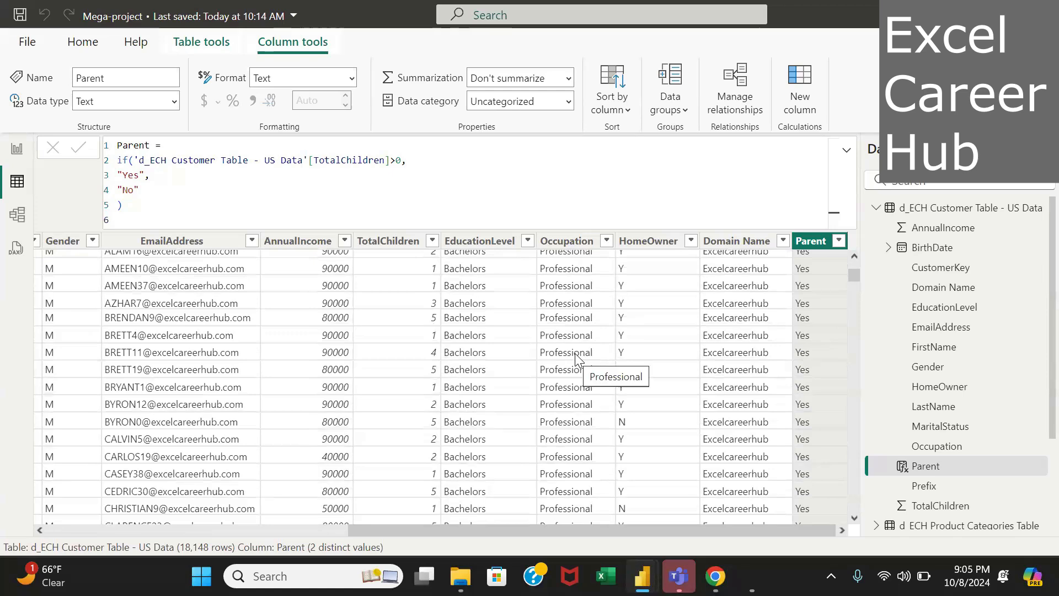
Review the Yes and No values of the Parent column, going back up to the first row of the customer table
scroll(595, 340, up, 2)
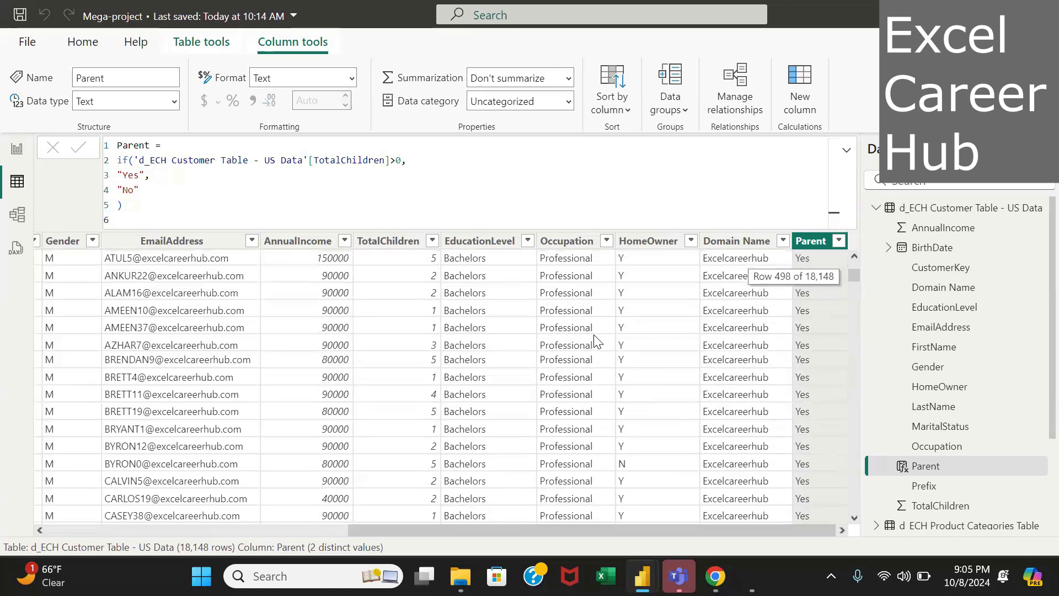
scroll(595, 340, down, 3)
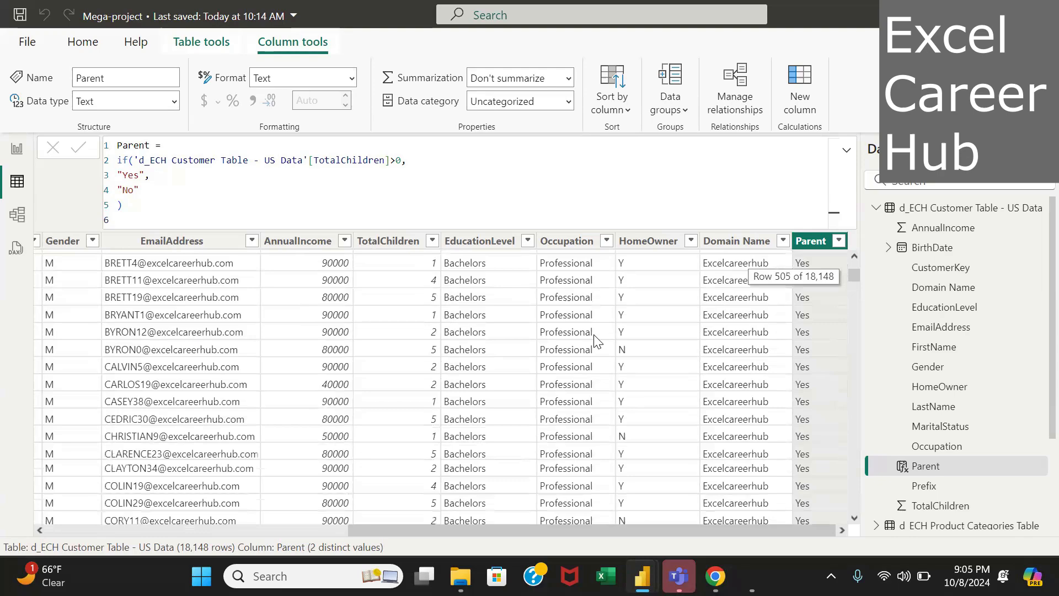
scroll(595, 340, down, 3)
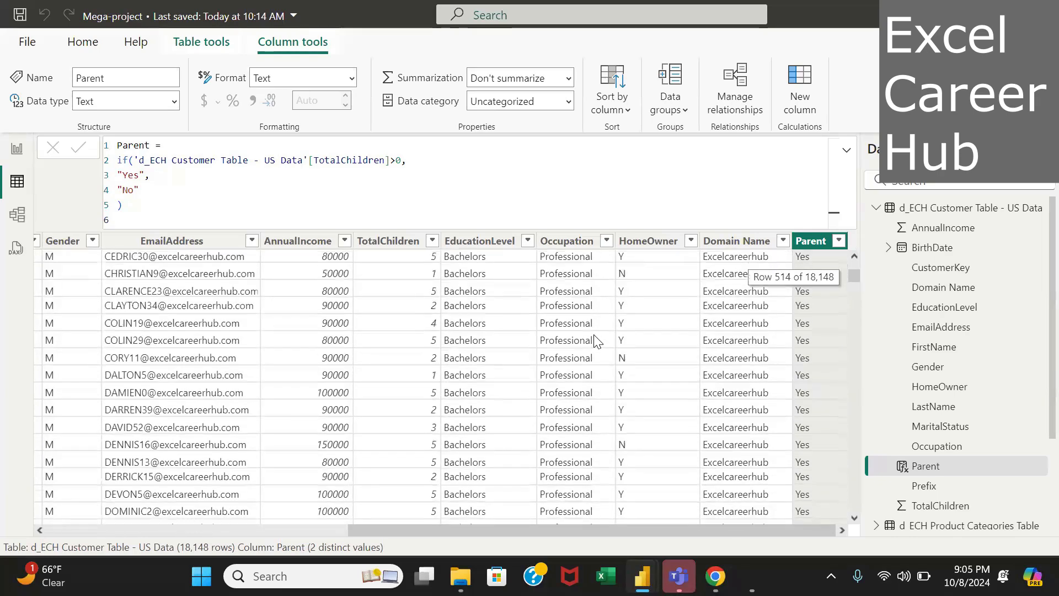
scroll(595, 341, down, 2)
scroll(596, 340, up, 20)
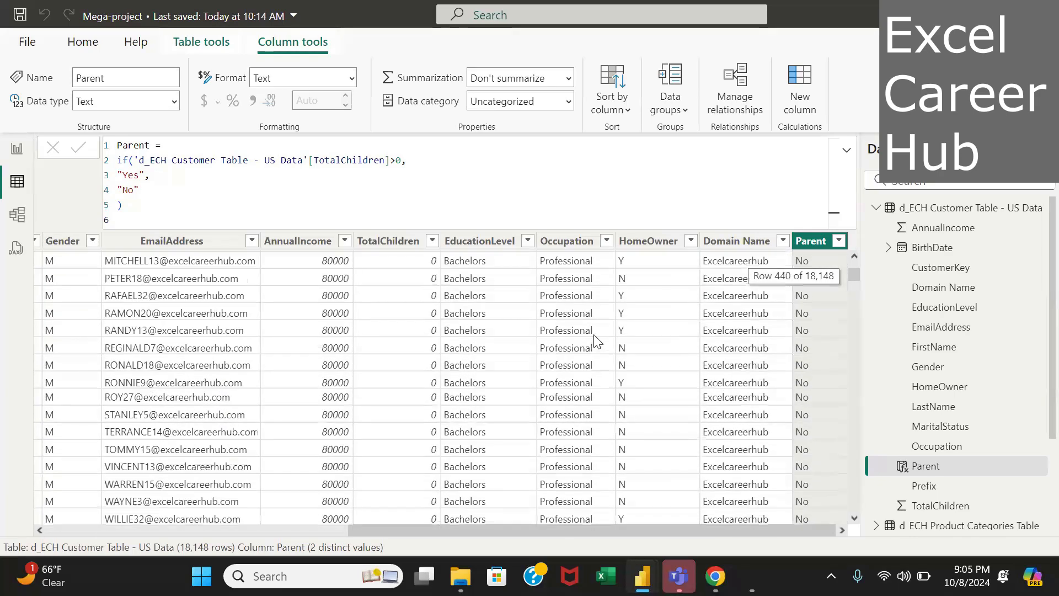
scroll(597, 340, up, 20)
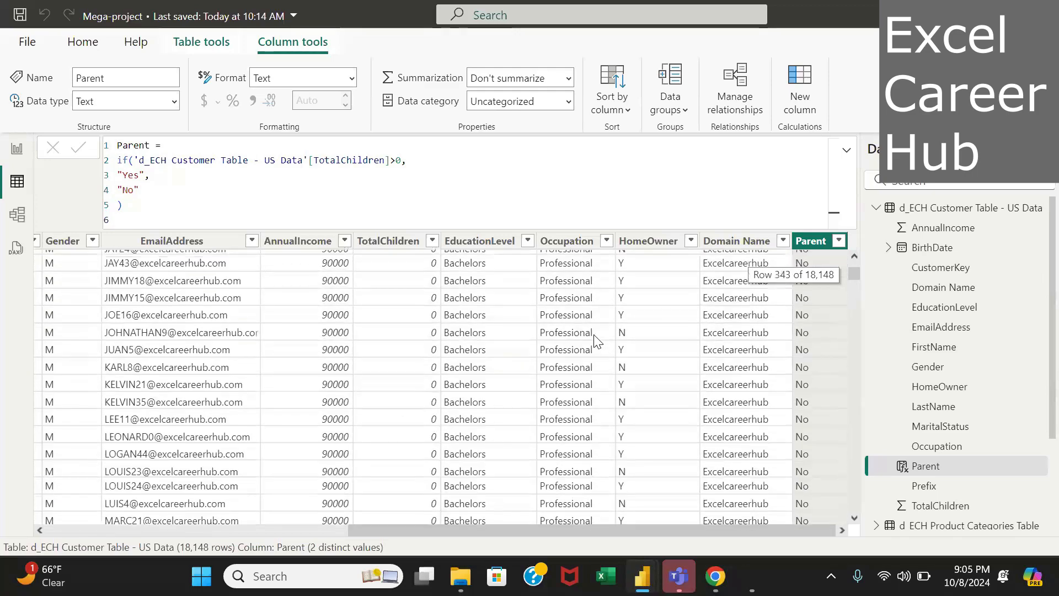
scroll(595, 340, up, 20)
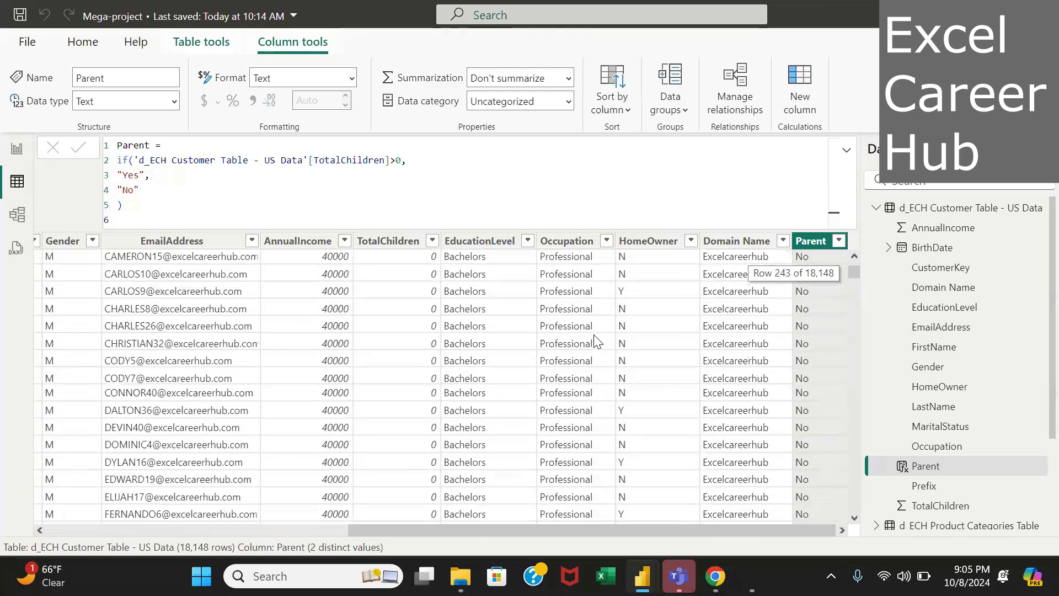
scroll(596, 340, up, 20)
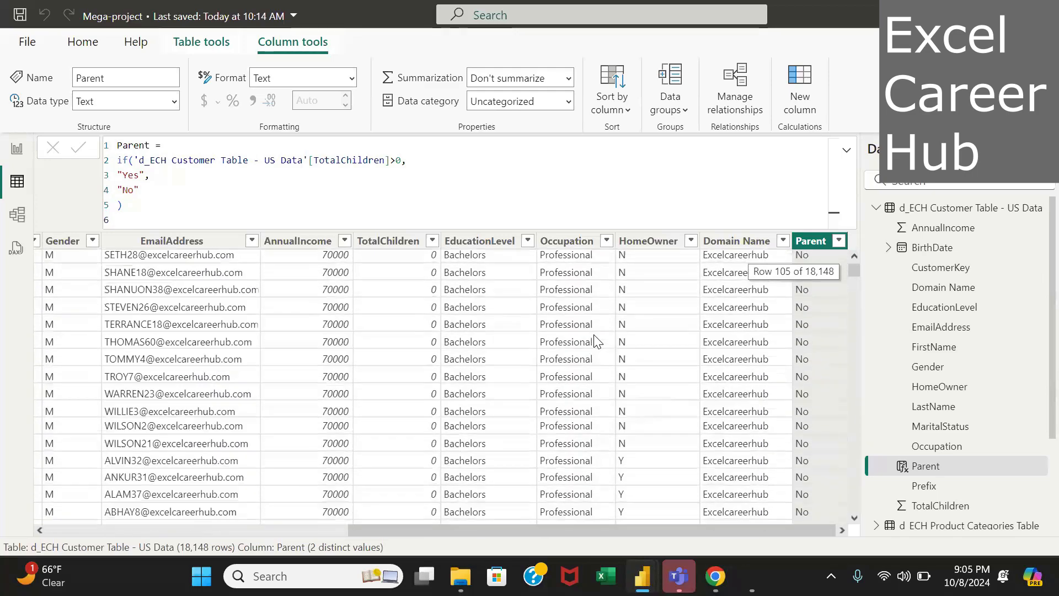
scroll(595, 341, up, 20)
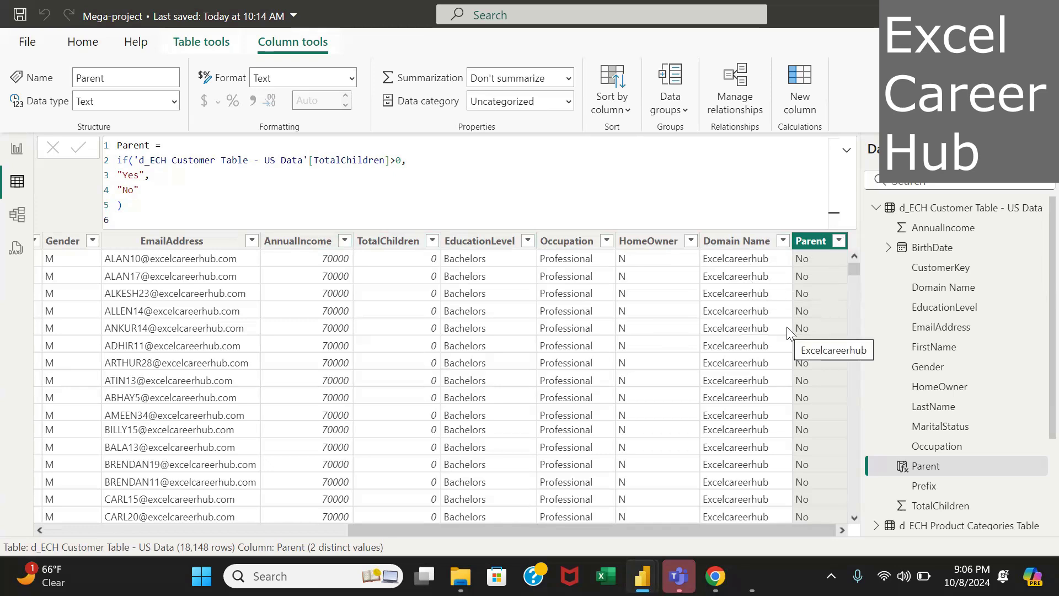
scroll(786, 327, left, 3)
scroll(786, 327, right, 3)
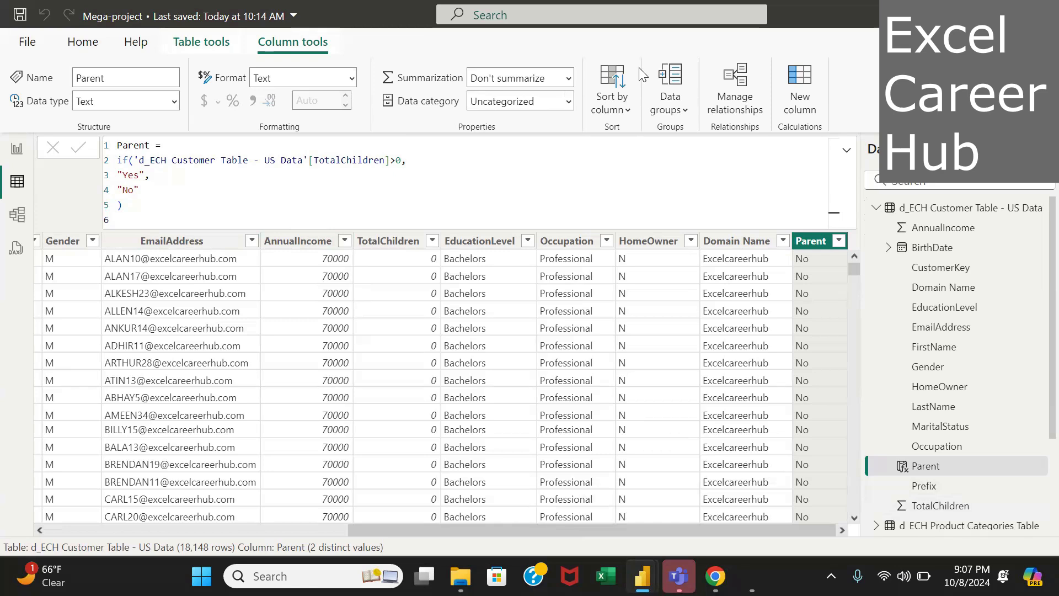
Add a calculated column to the customer table and name it Total Annual Income, with its formula starting on a second line
click(802, 91)
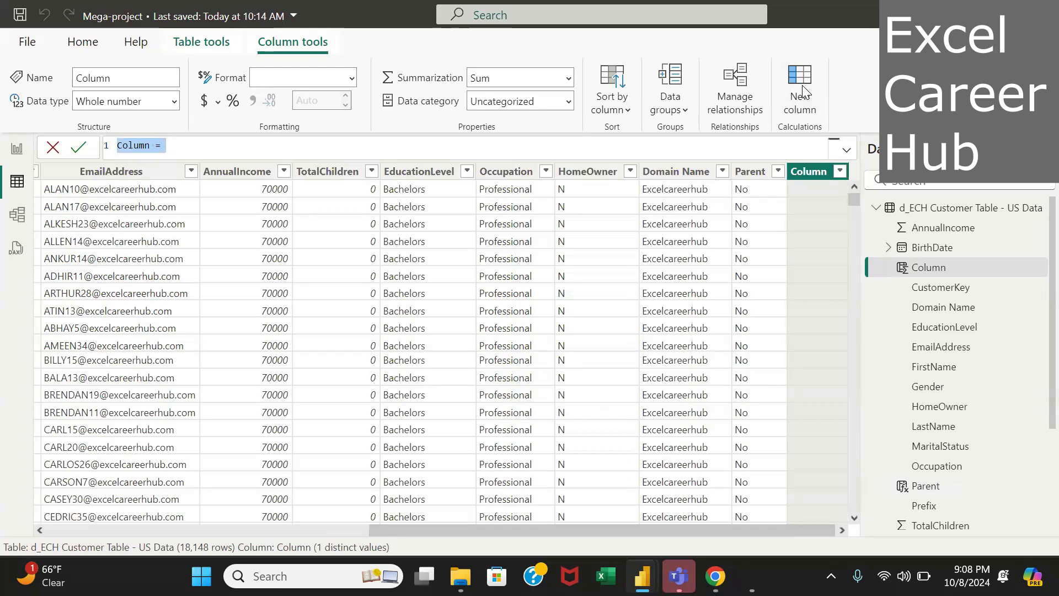
text(T)
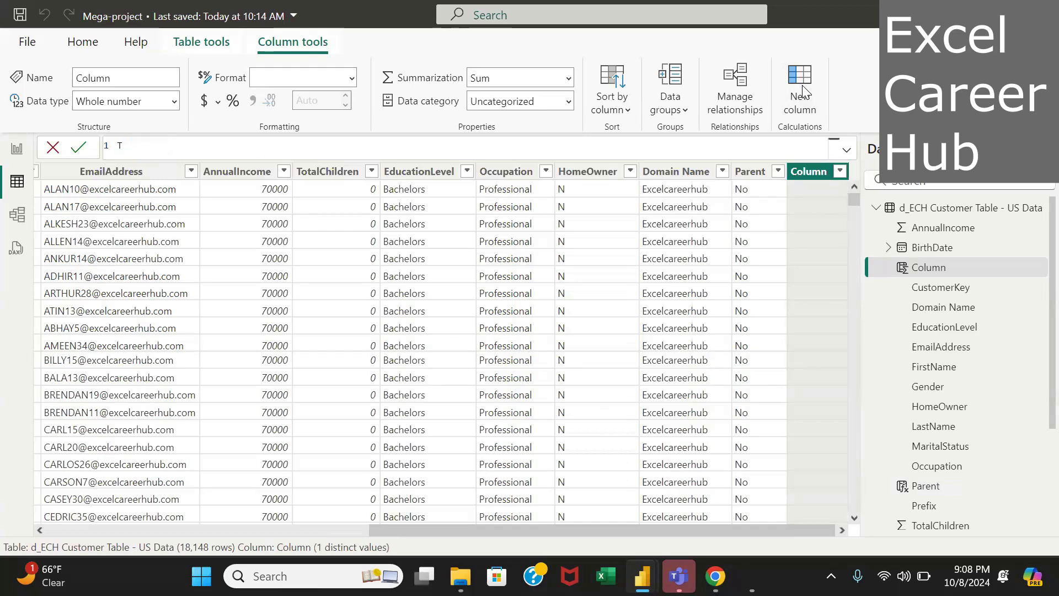
text(otal Annual Incom)
text(e =)
key(shift+Return)
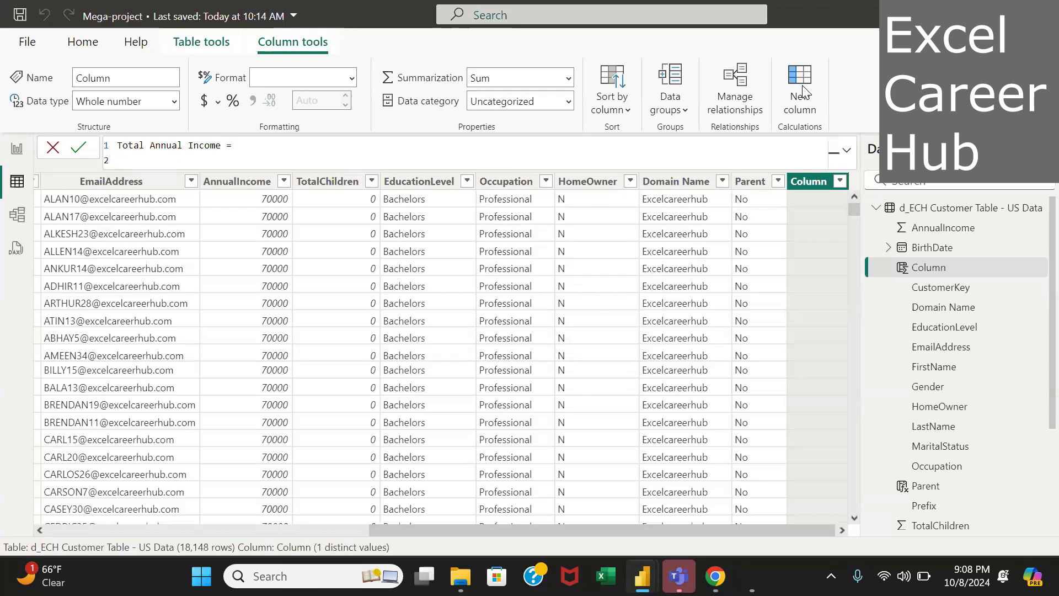
Enter SUM('d_ECH Customer Table - US Data'[AnnualIncome]) as the Total Annual Income formula, commit it and look down the resulting column
text(S)
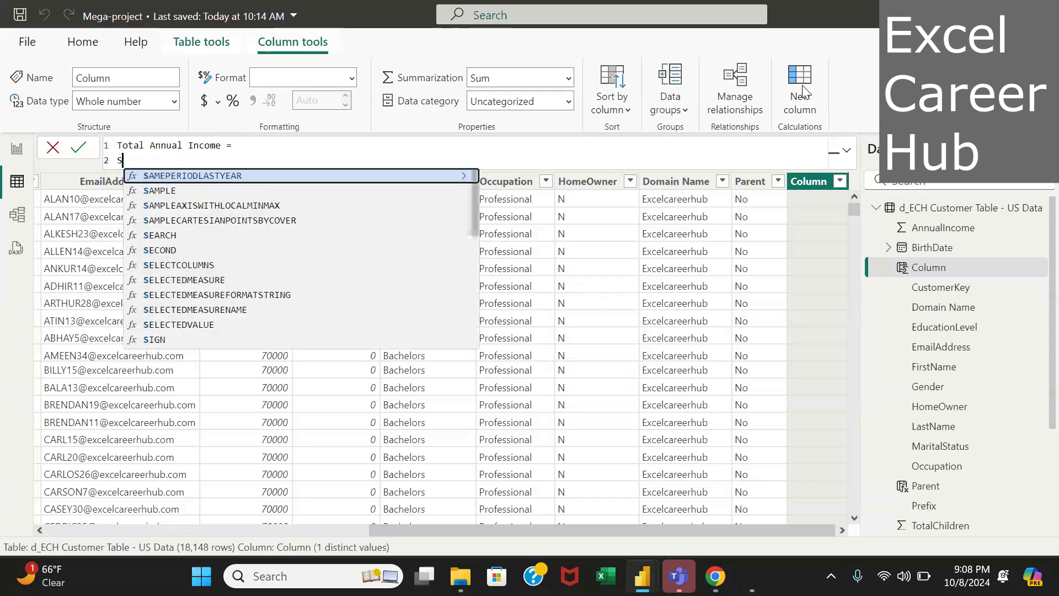
text(um)
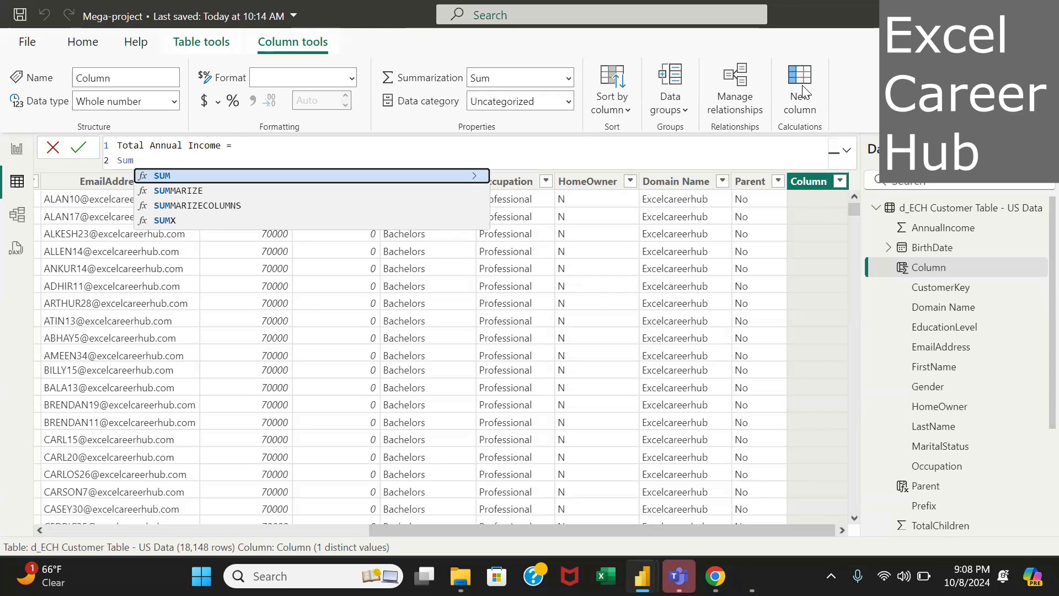
key(Tab)
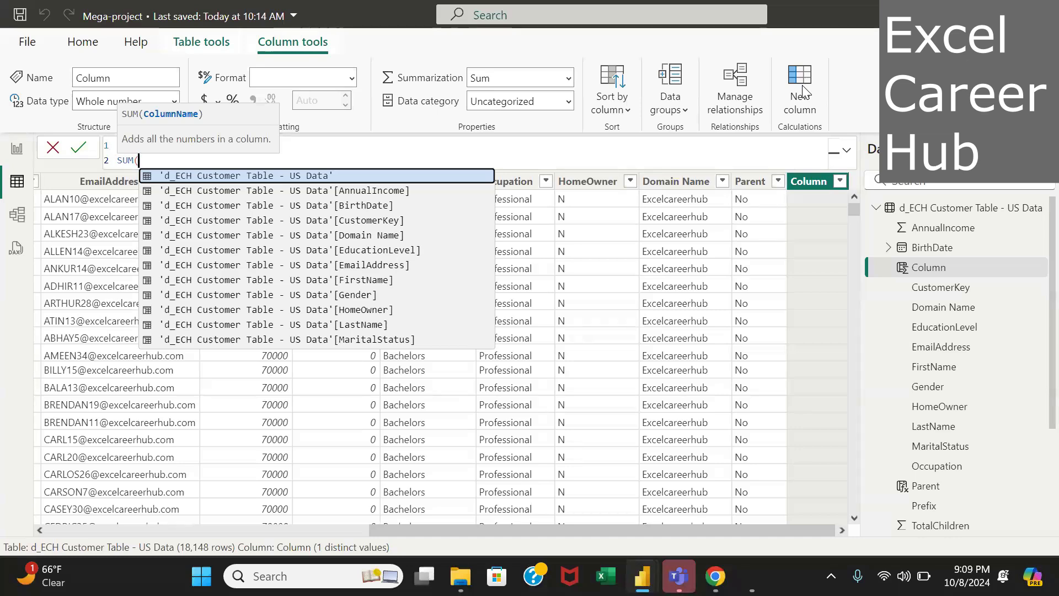
key(Down)
key(Tab)
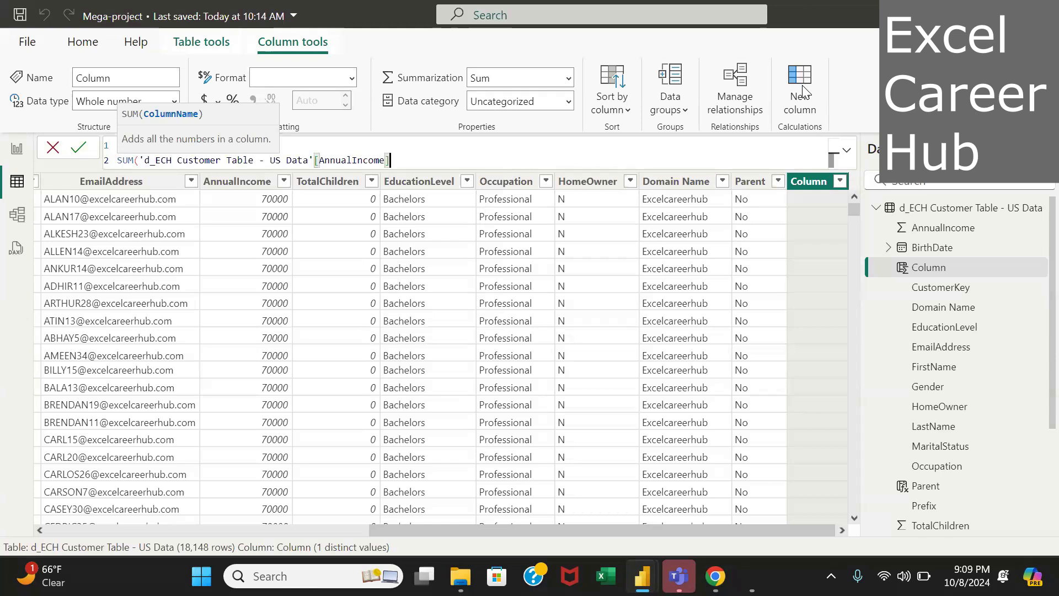
text())
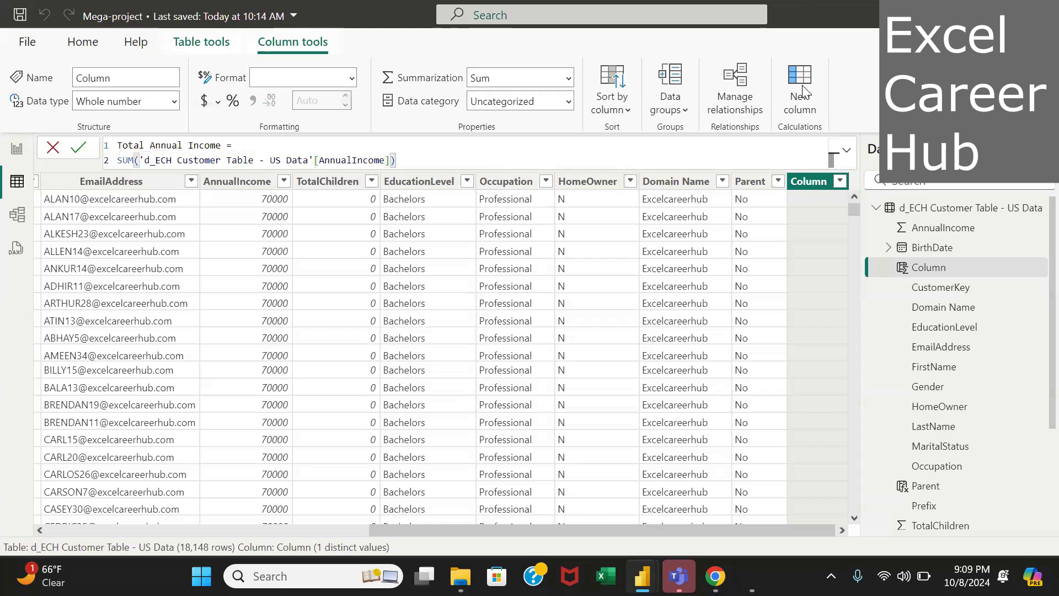
key(Return)
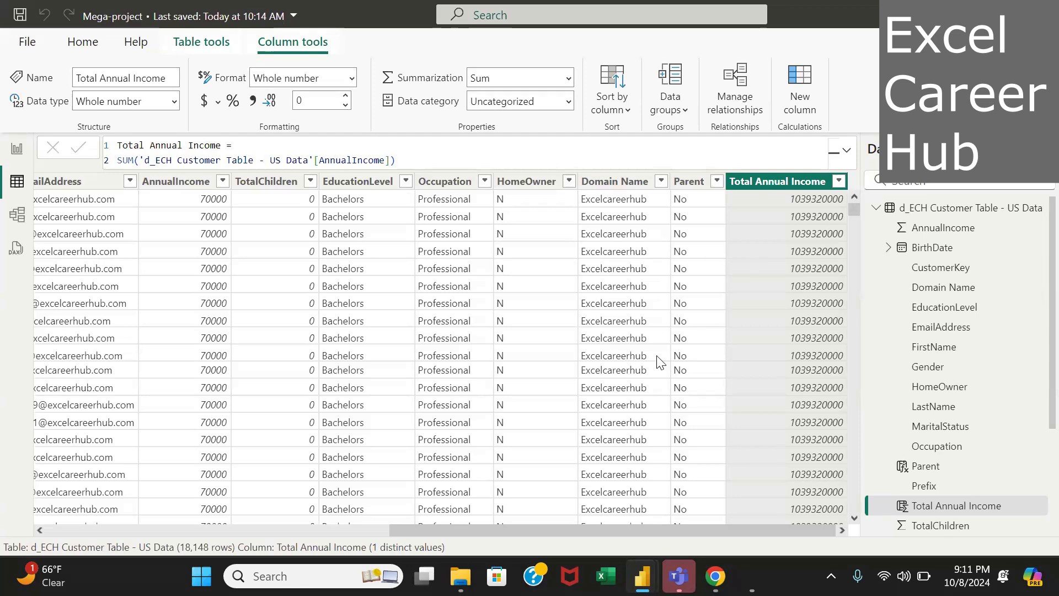
scroll(574, 488, down, 3)
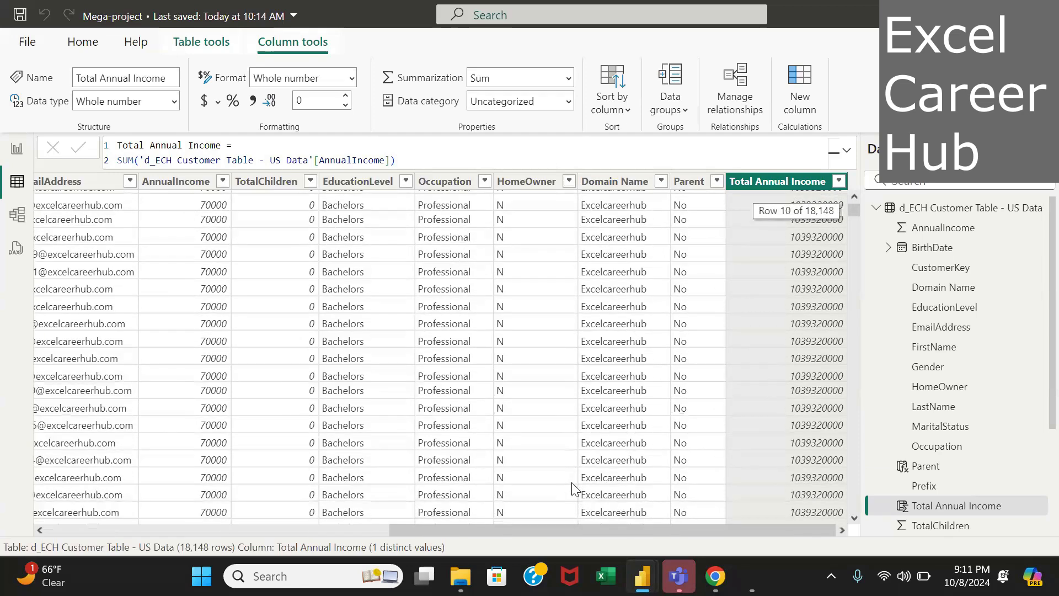
Switch to the DAX presentation PDF in Chrome and review the slides from Meet DAX through Calculated Columns
key(super+Tab)
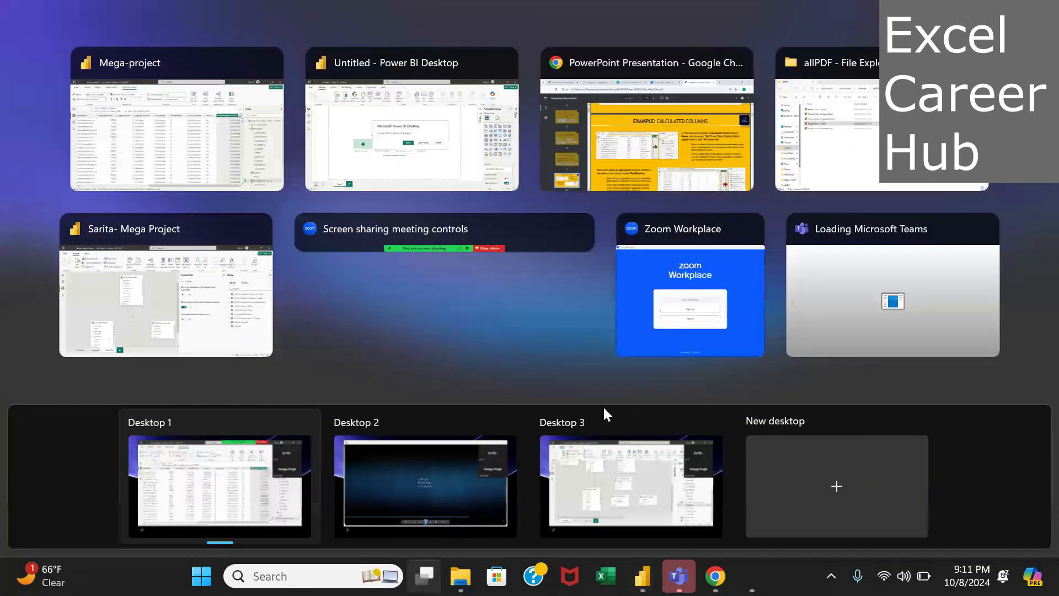
click(667, 162)
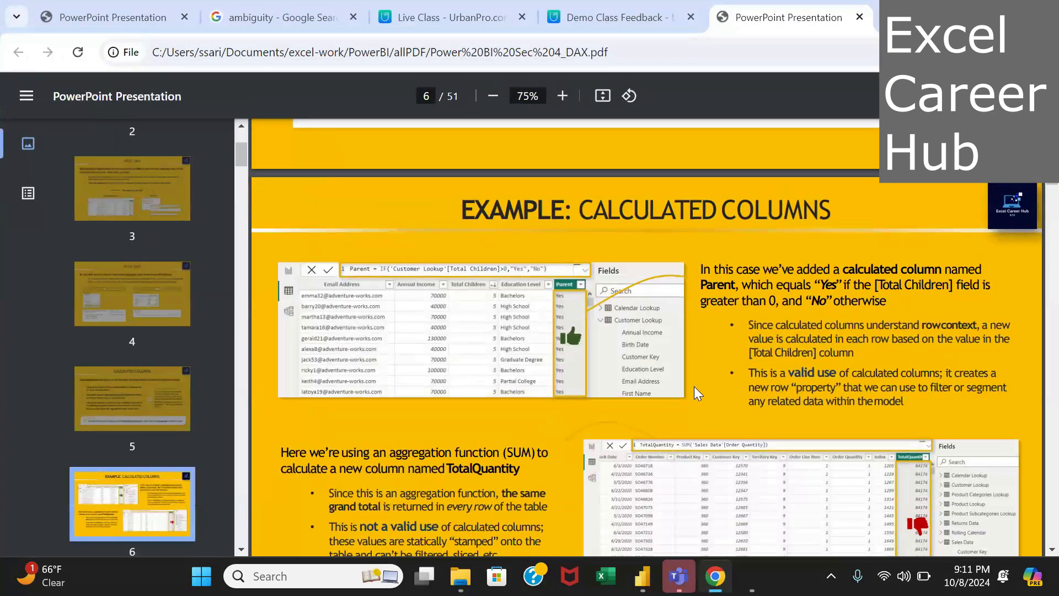
scroll(700, 318, up, 10)
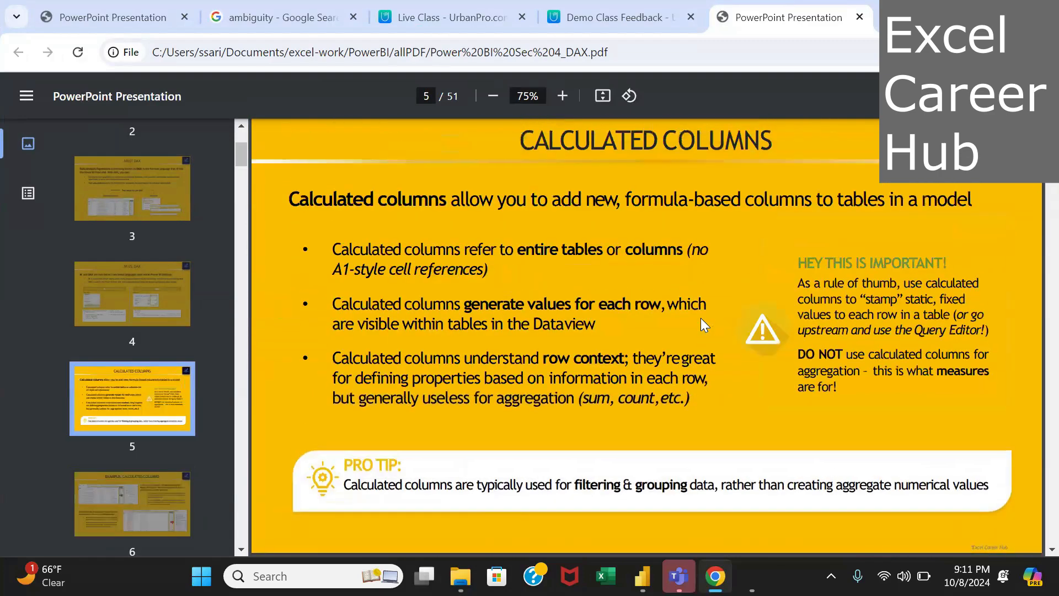
scroll(700, 320, up, 8)
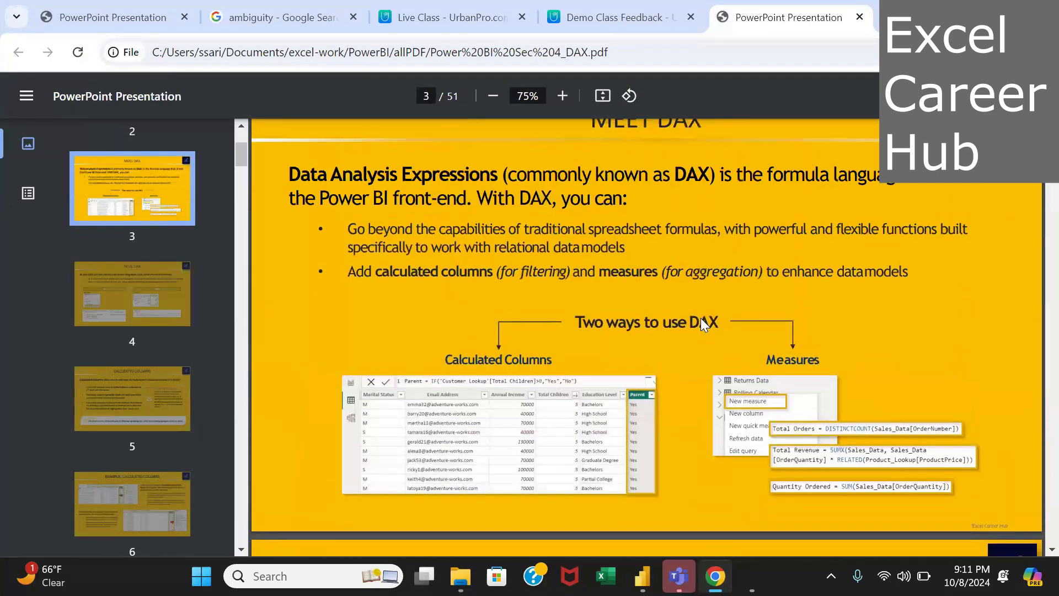
scroll(700, 324, up, 1)
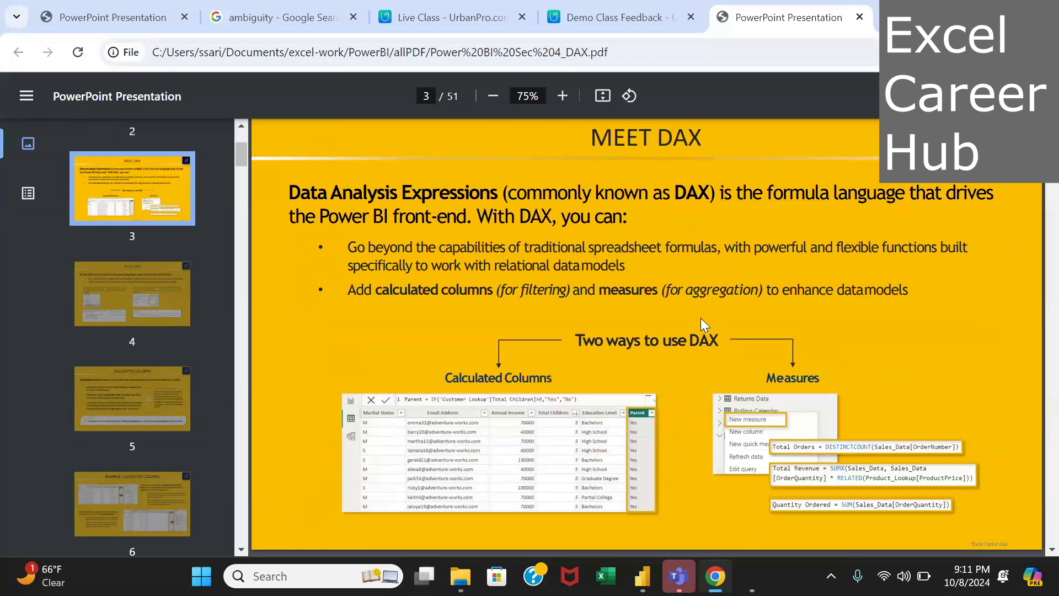
scroll(701, 318, down, 7)
scroll(702, 319, down, 5)
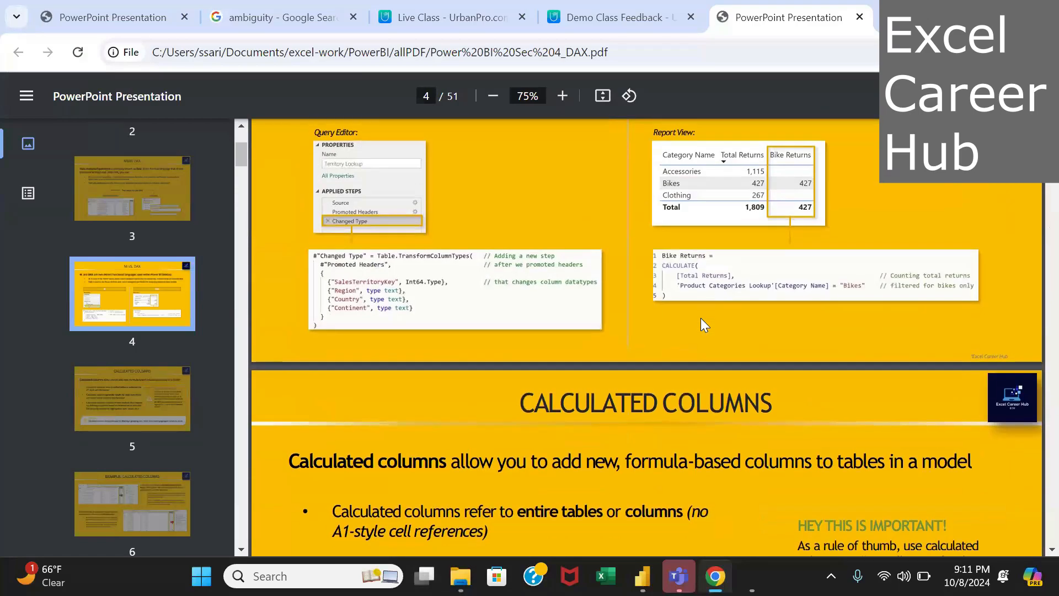
scroll(700, 319, down, 5)
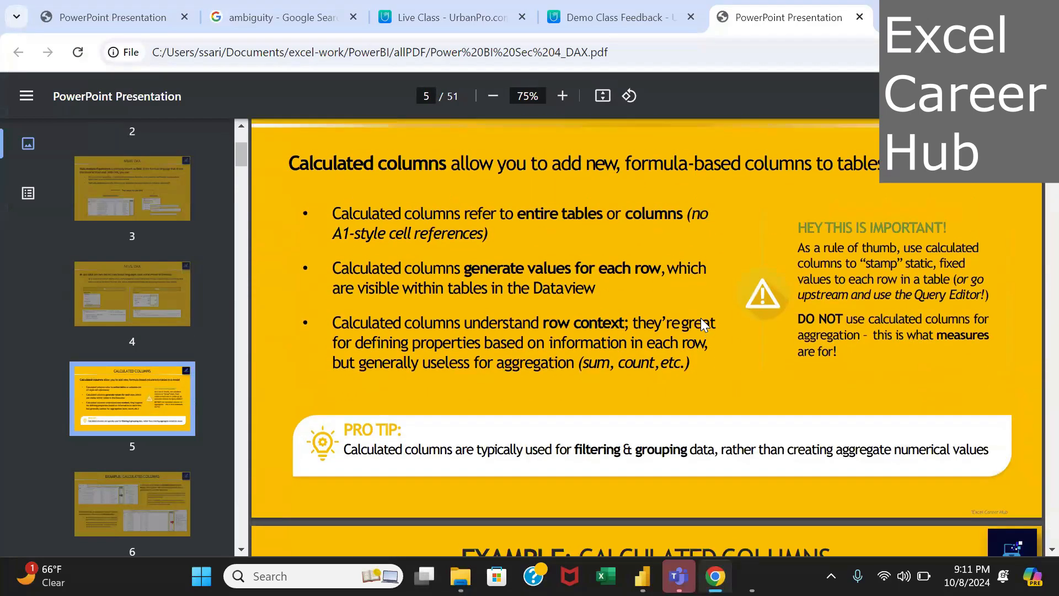
scroll(701, 323, up, 1)
scroll(700, 323, up, 1)
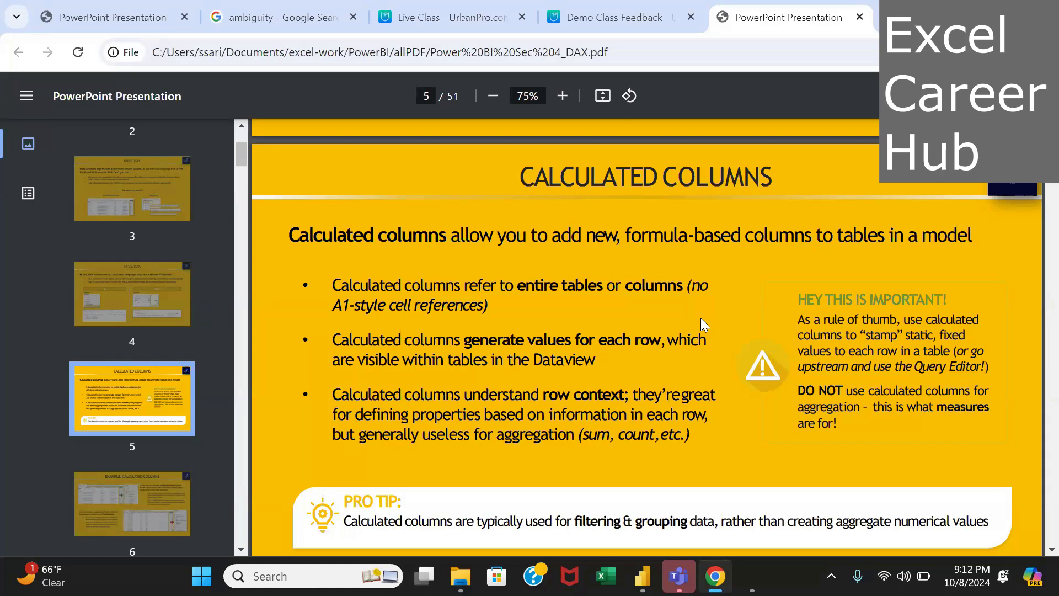
Read the example slide on calculated columns that contrasts the Parent column with the TotalQuantity column
scroll(700, 318, down, 7)
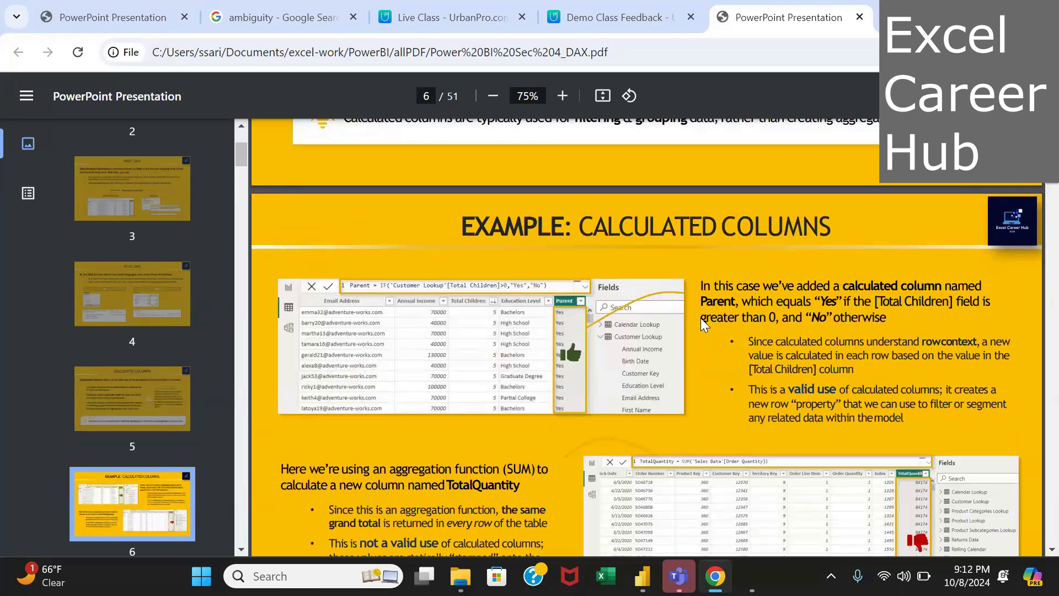
scroll(701, 318, down, 1)
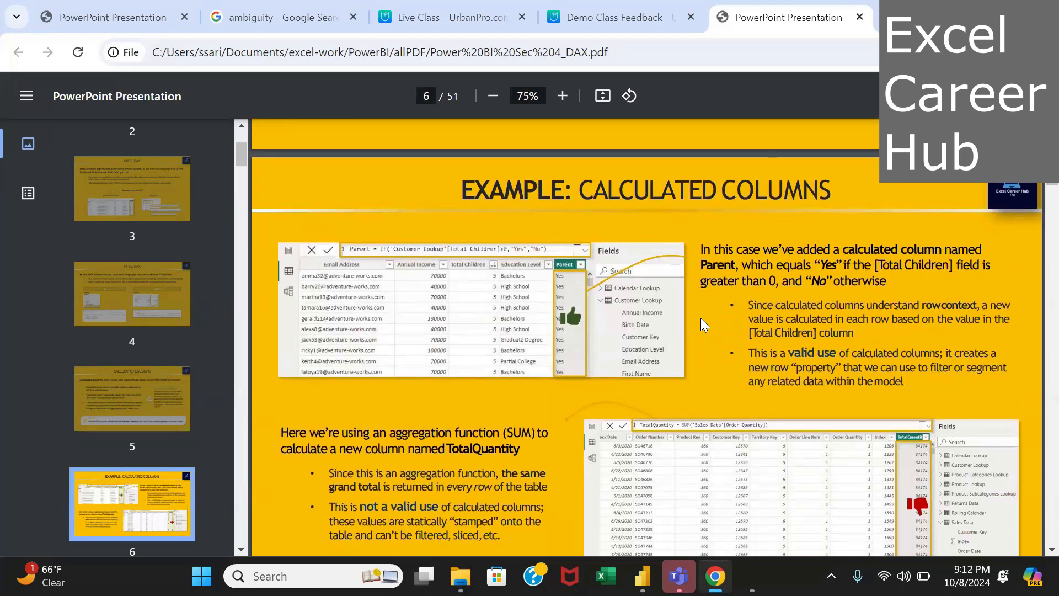
scroll(700, 317, down, 3)
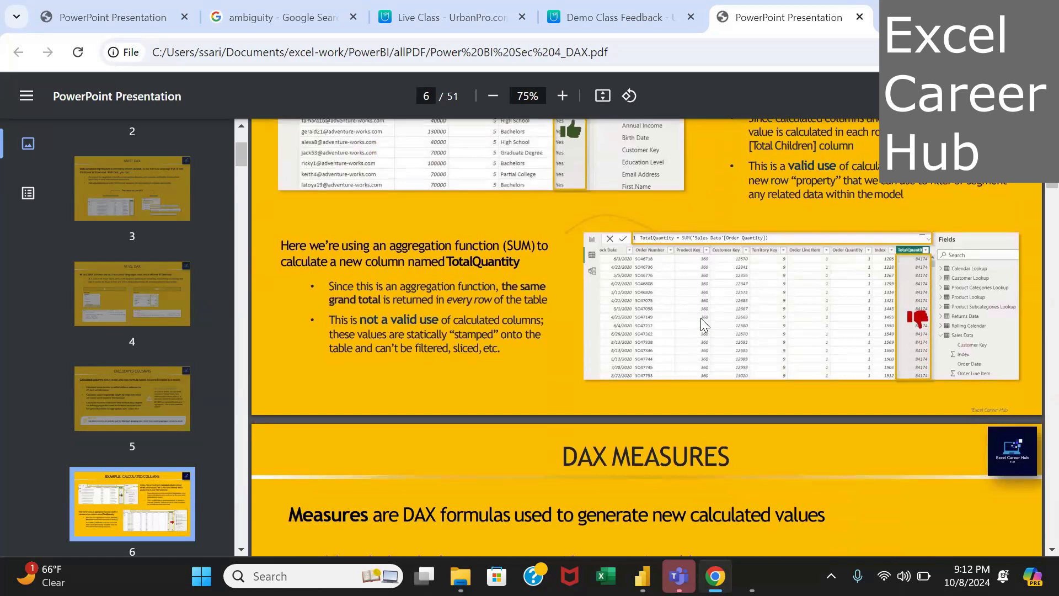
scroll(701, 318, up, 1)
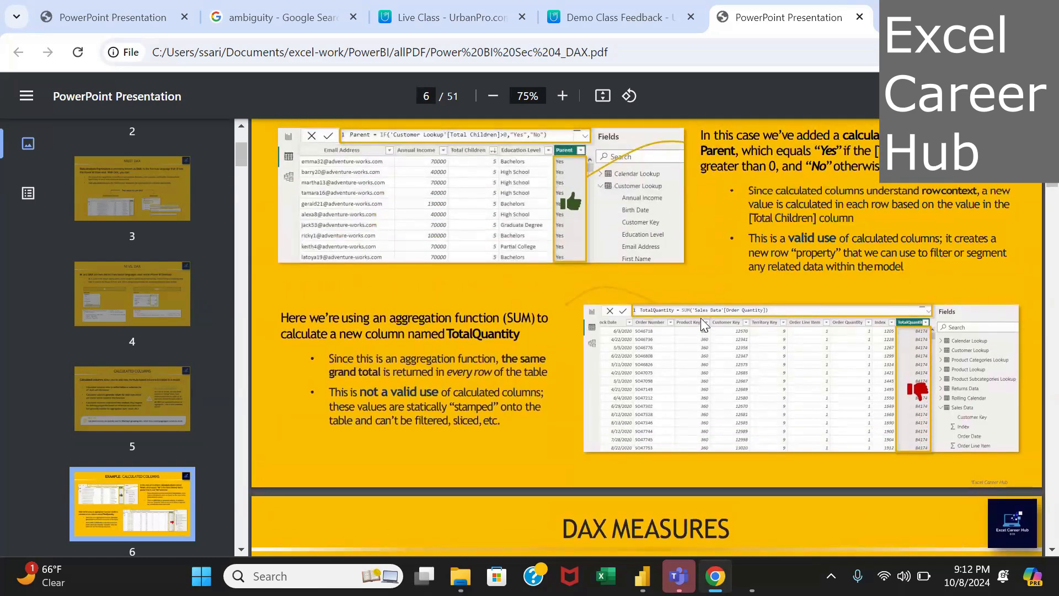
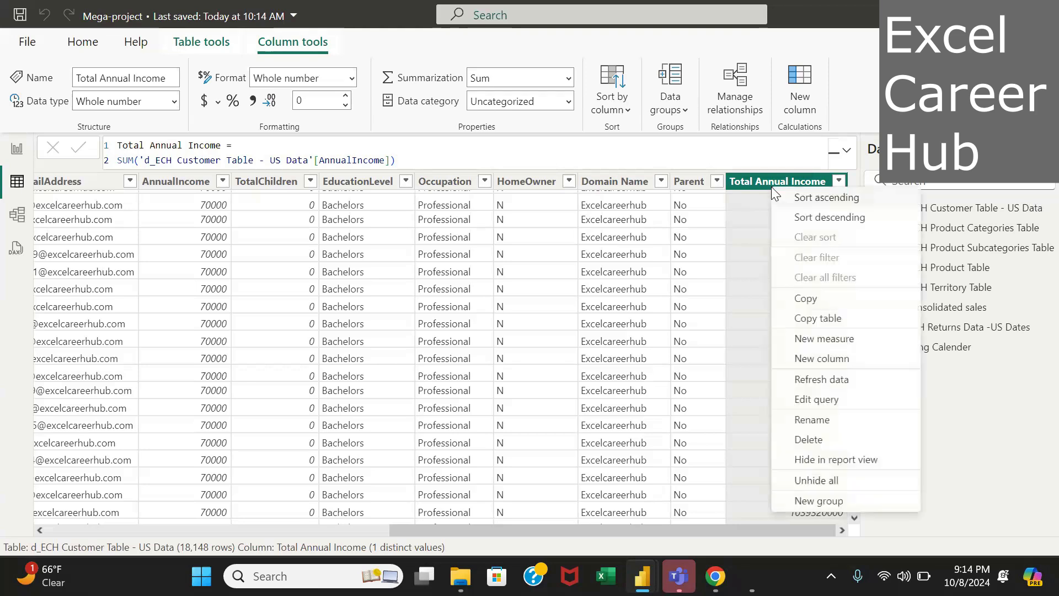
Delete the Total Annual Income column from the customer table
click(809, 440)
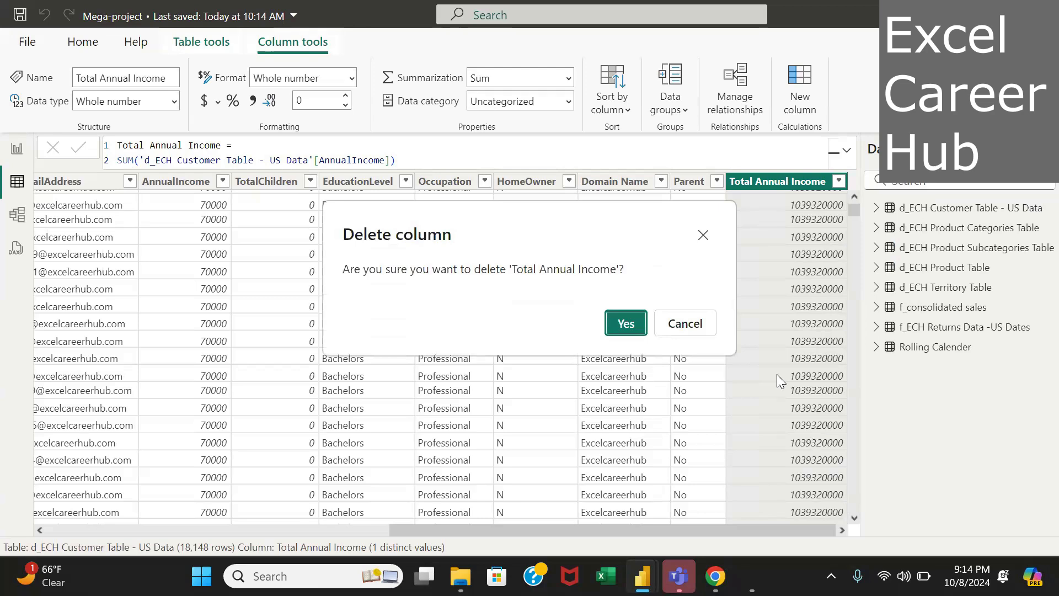
click(617, 324)
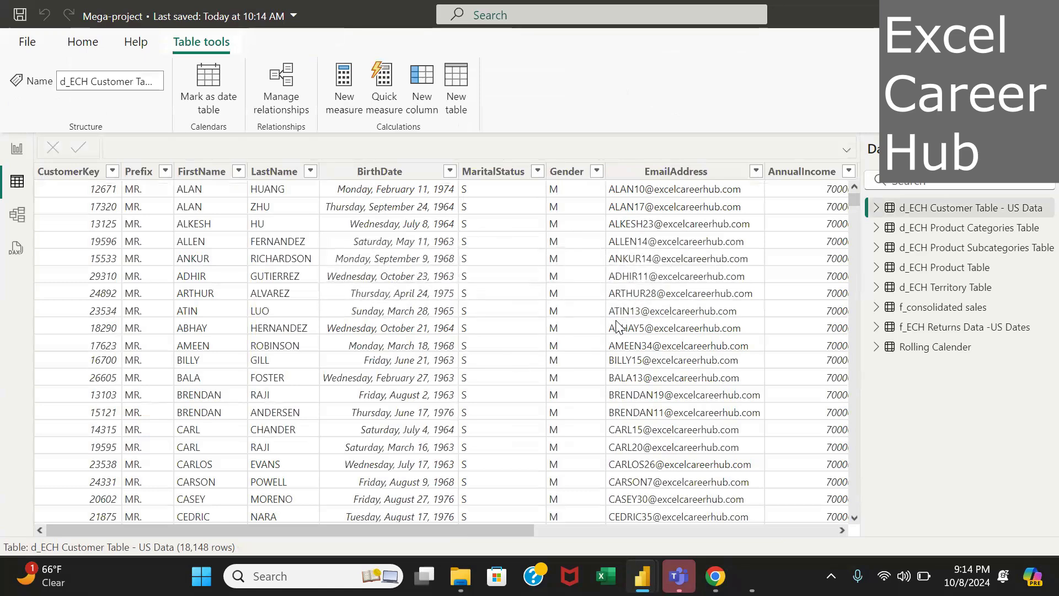
scroll(649, 334, right, 2)
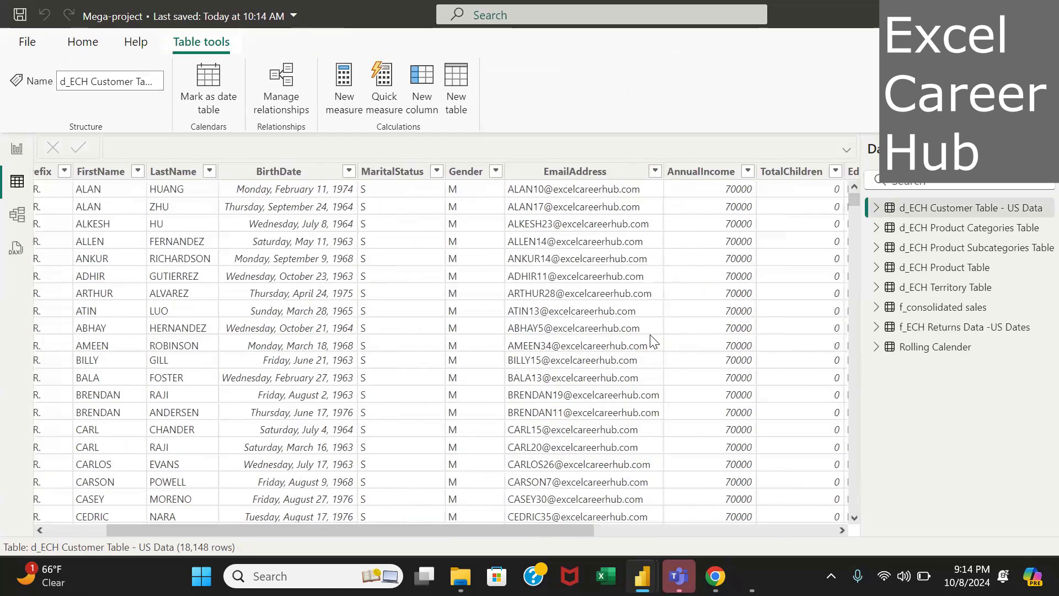
scroll(650, 335, right, 3)
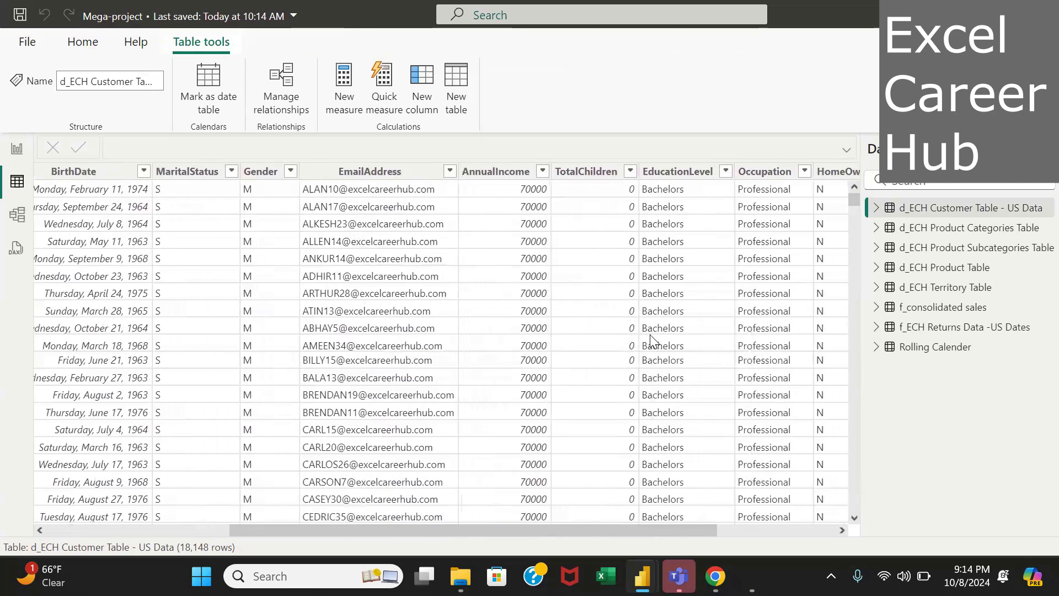
scroll(650, 337, right, 3)
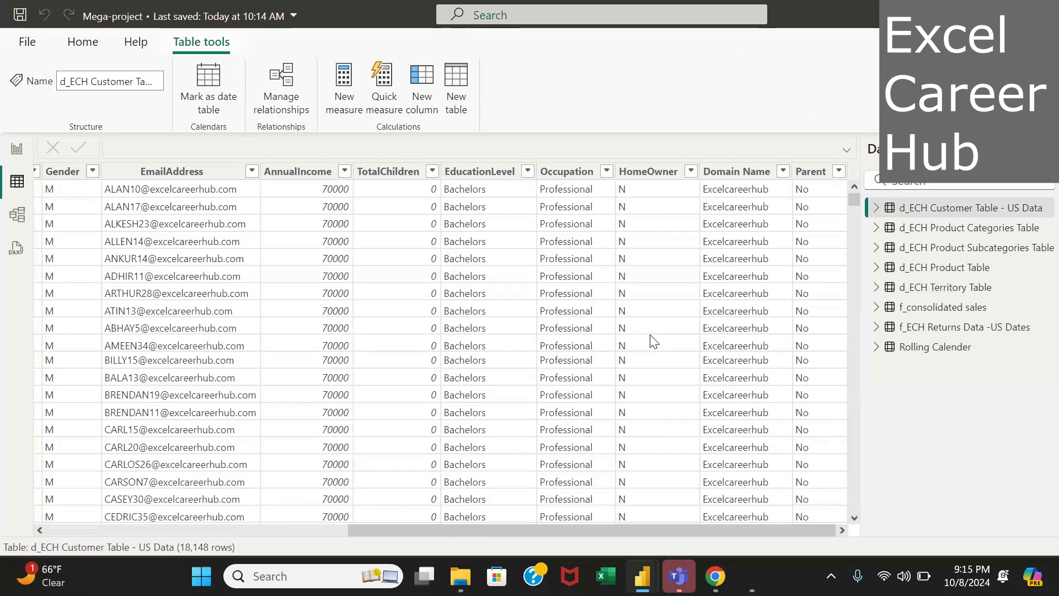
scroll(589, 327, left, 2)
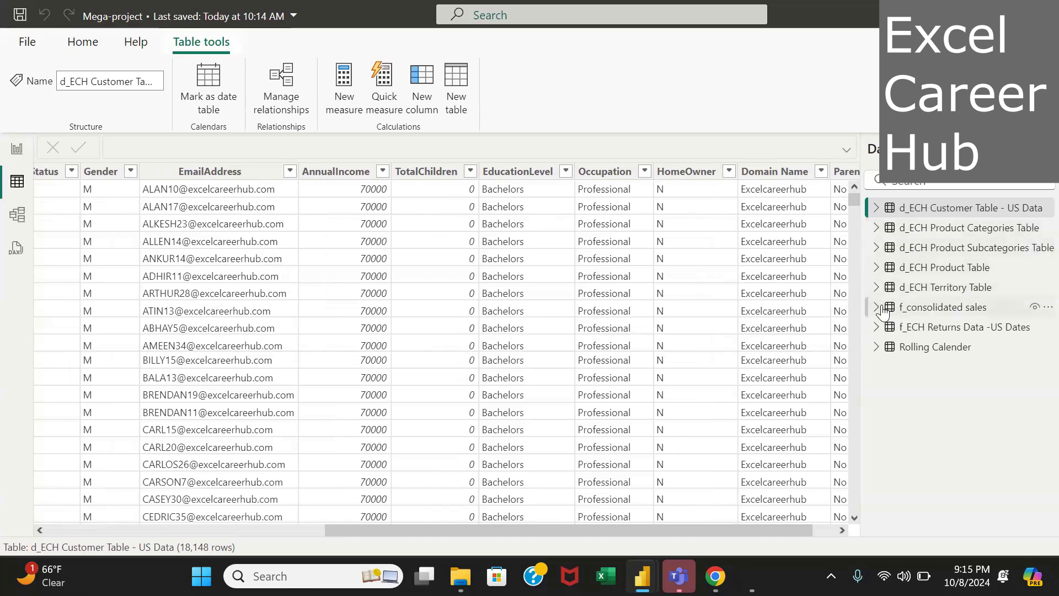
Create a new measure in the f_consolidated sales table, name it Total Revenue and start a second line for its expression
click(876, 308)
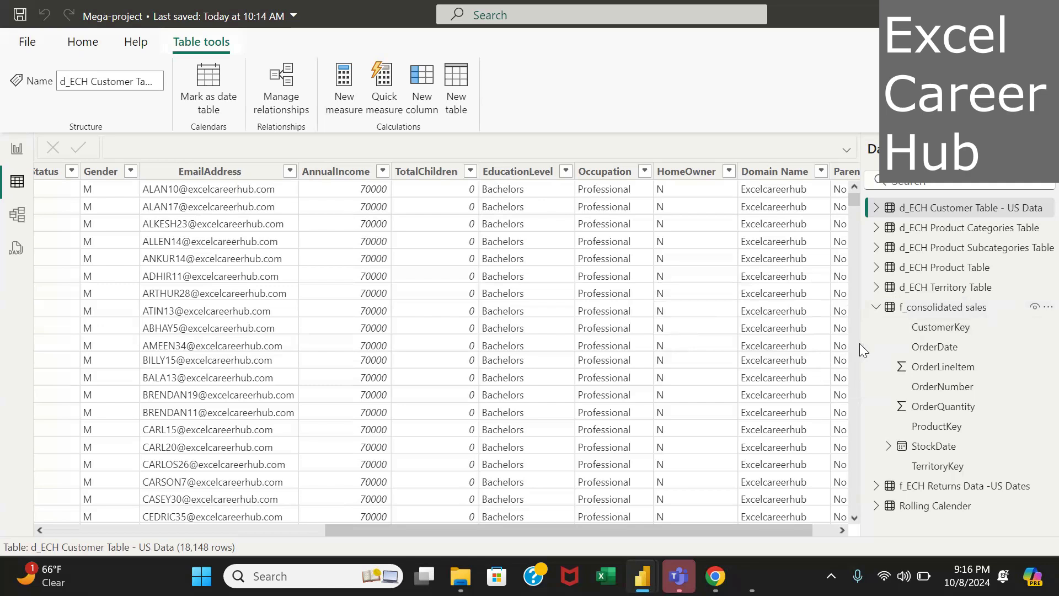
right_click(995, 307)
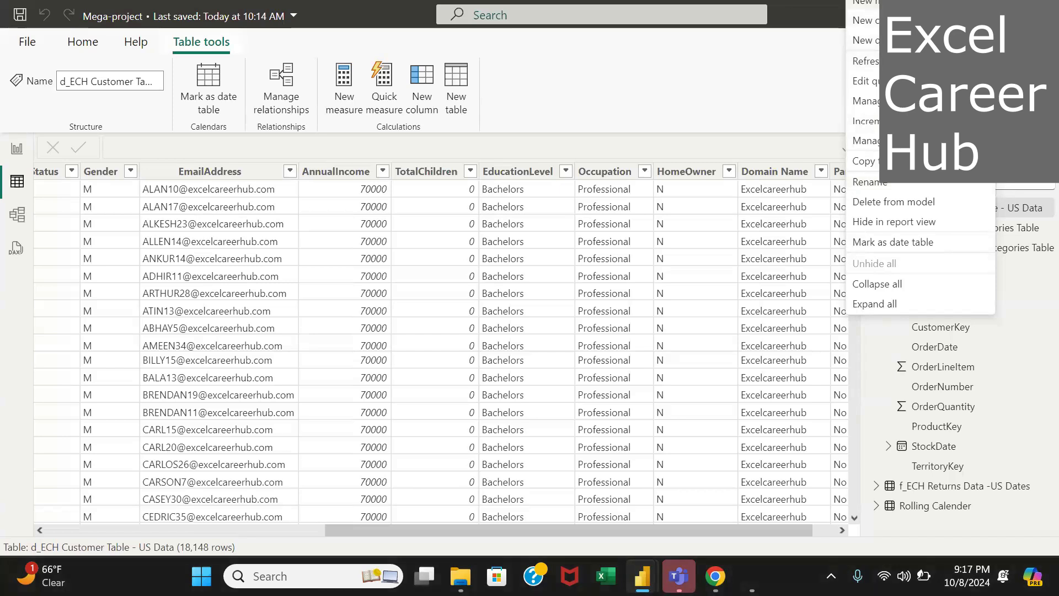
click(866, 61)
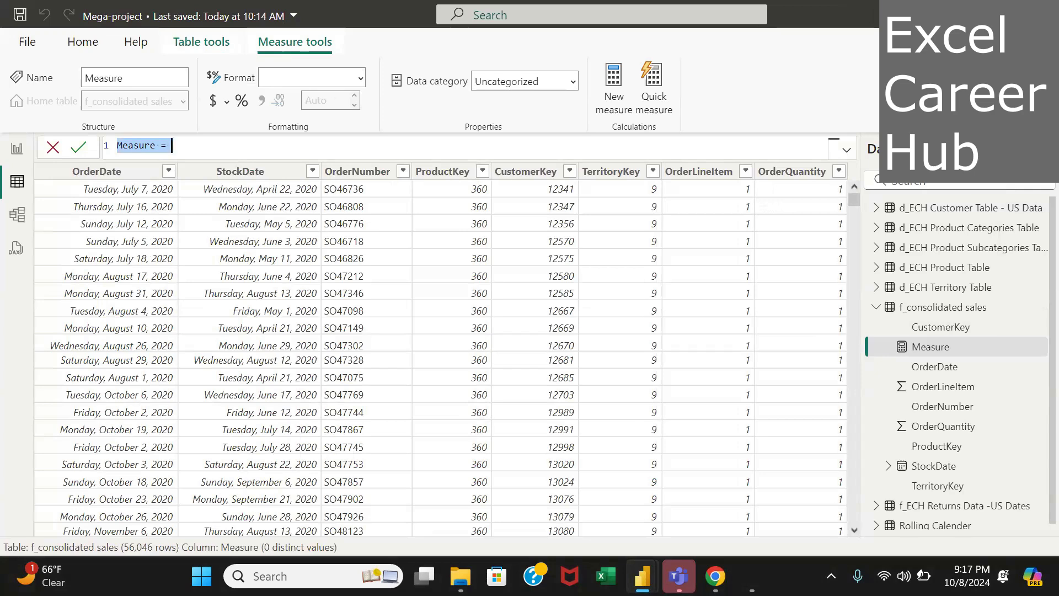
text(T)
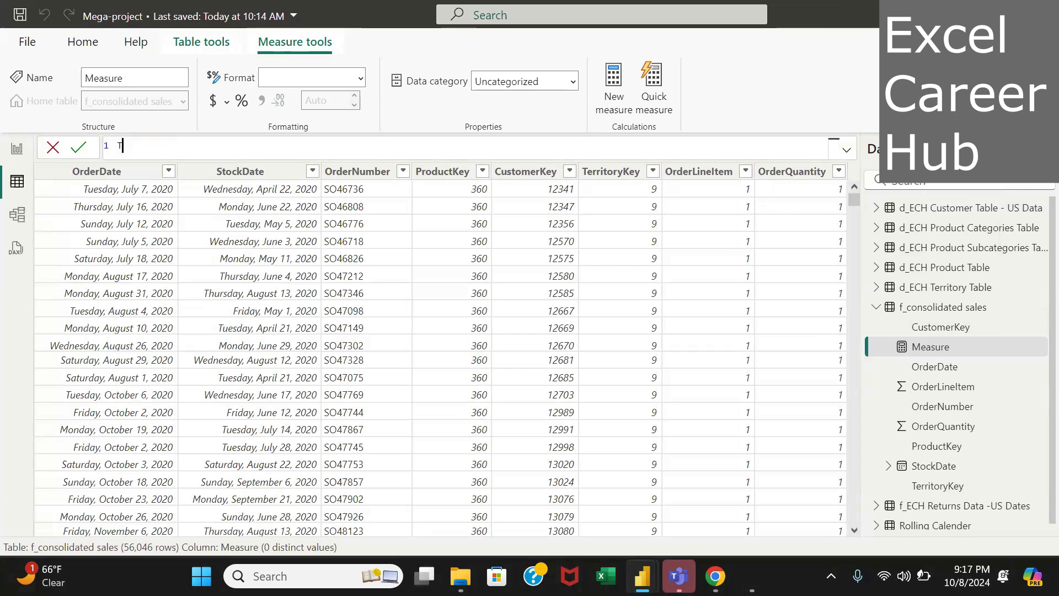
text(otal Revenue)
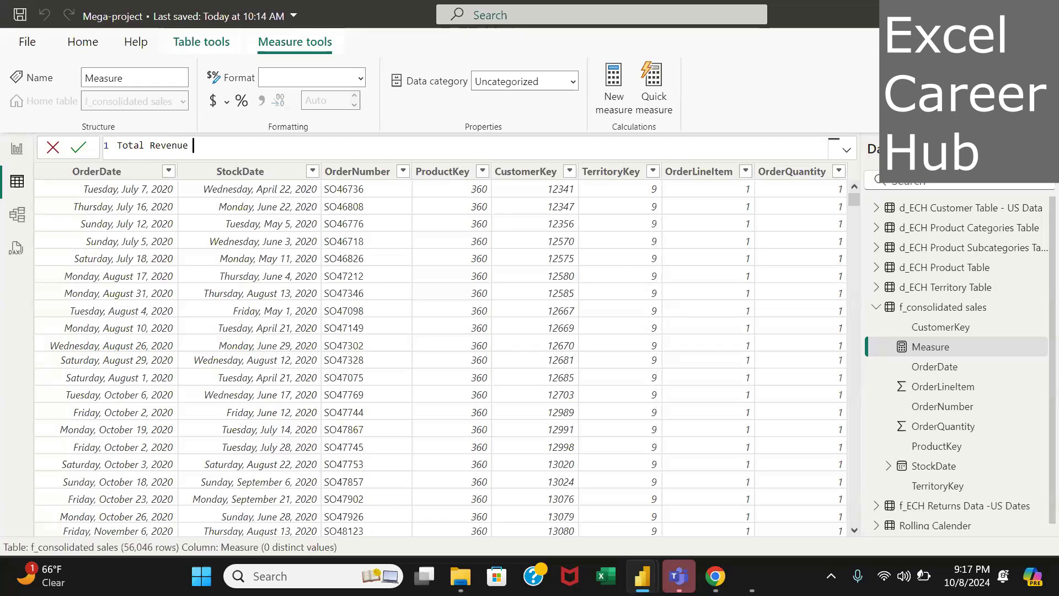
text( =)
key(shift+Return)
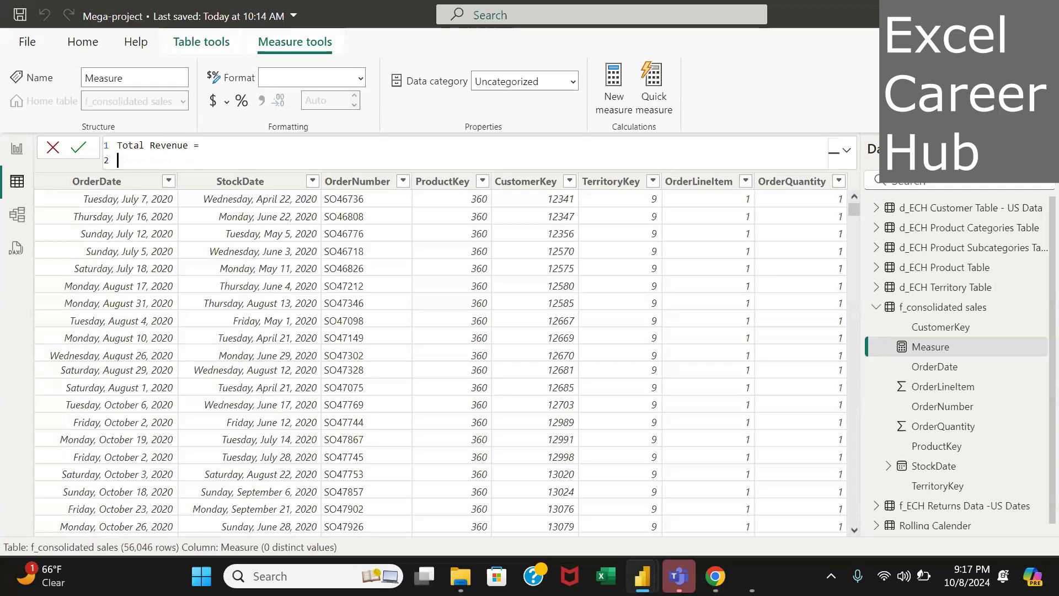
text(Order)
key(BackSpace)
key(BackSpace)
key(BackSpace)
key(BackSpace)
key(BackSpace)
text(T)
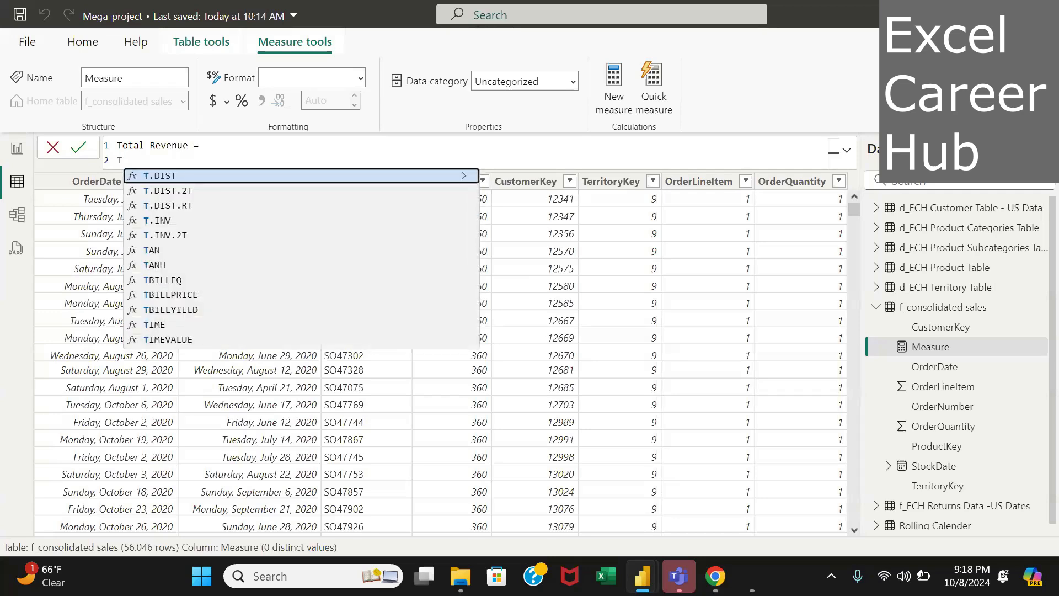
key(BackSpace)
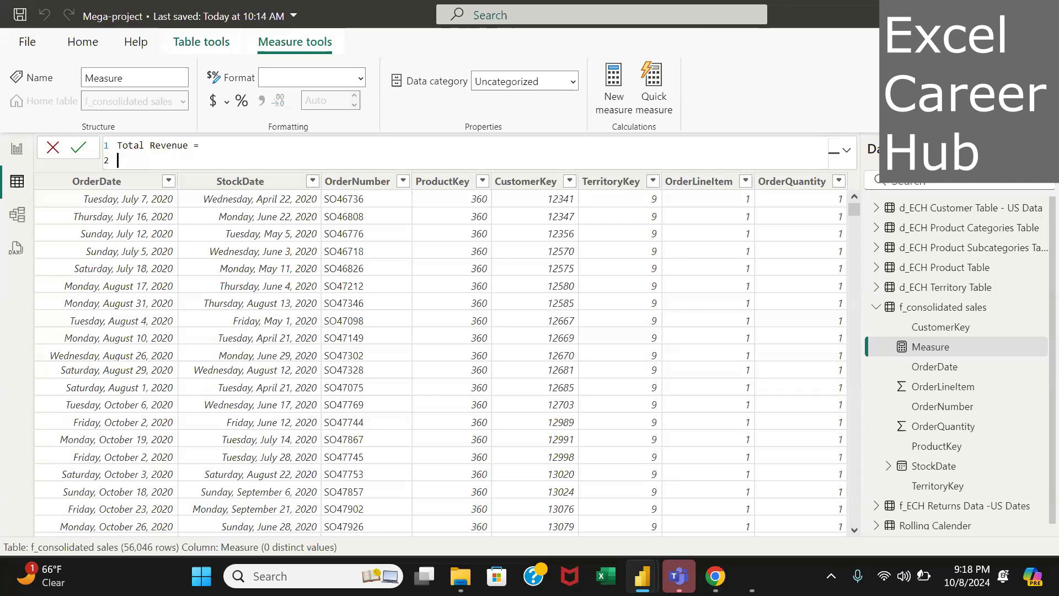
Change the measure's name in the formula to Total Order
double_click(188, 145)
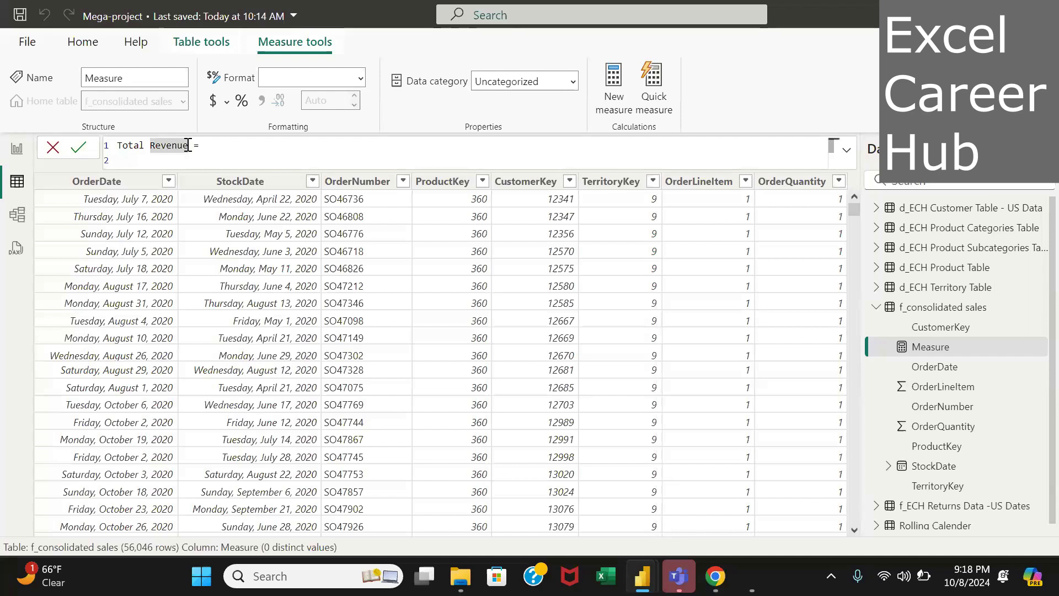
click(188, 145)
key(BackSpace)
key(BackSpace)
key(BackSpace)
key(BackSpace)
key(BackSpace)
key(BackSpace)
key(BackSpace)
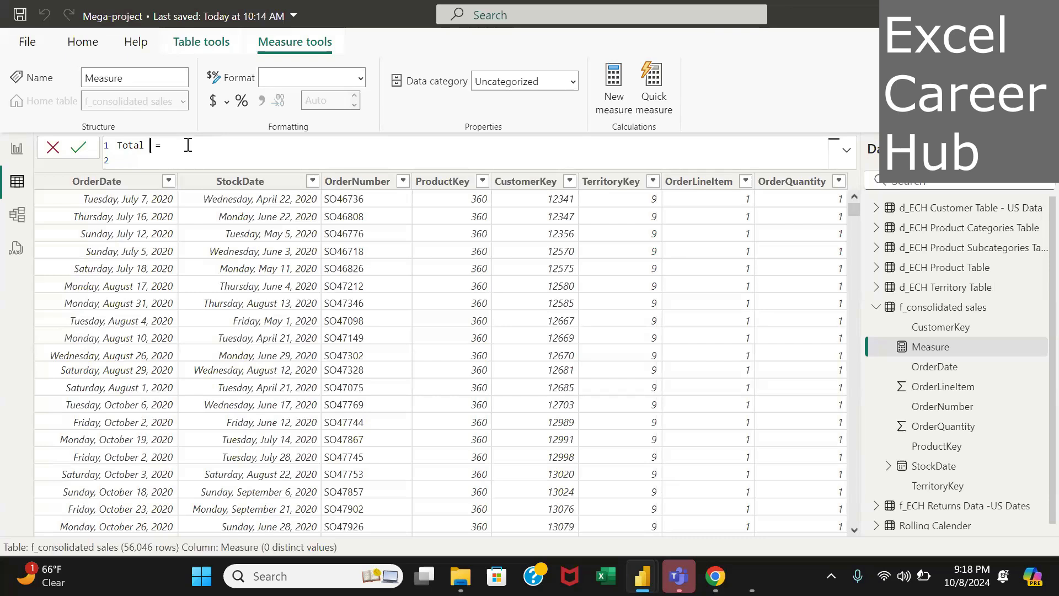
text(Order)
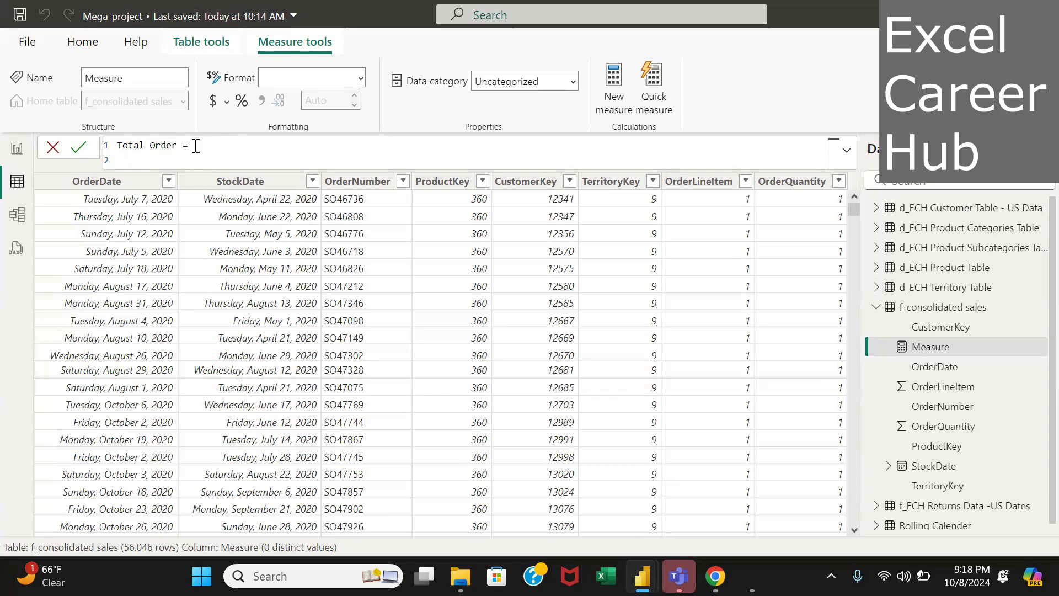
Define Total Order as SUM('f_consolidated sales'[OrderQuantity]) on the line below its name and commit the measure
click(179, 145)
click(191, 145)
key(shift+Return)
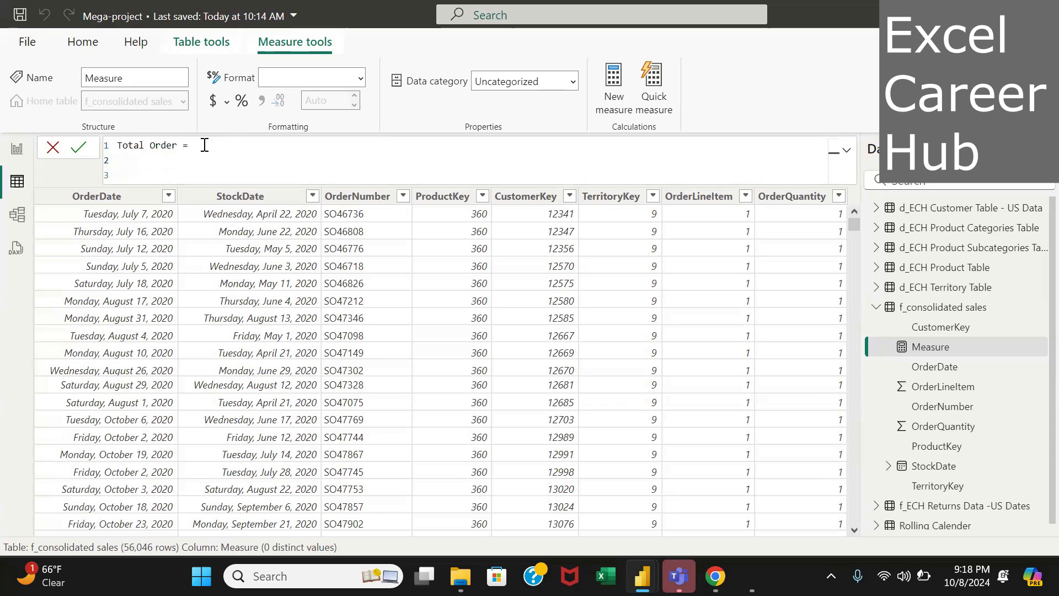
text(S)
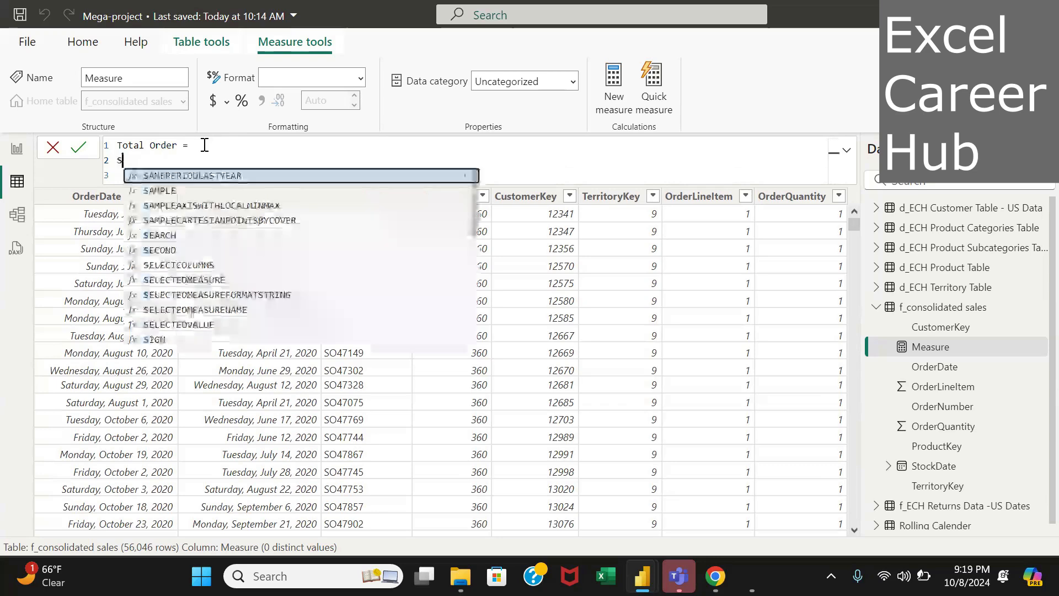
text(um)
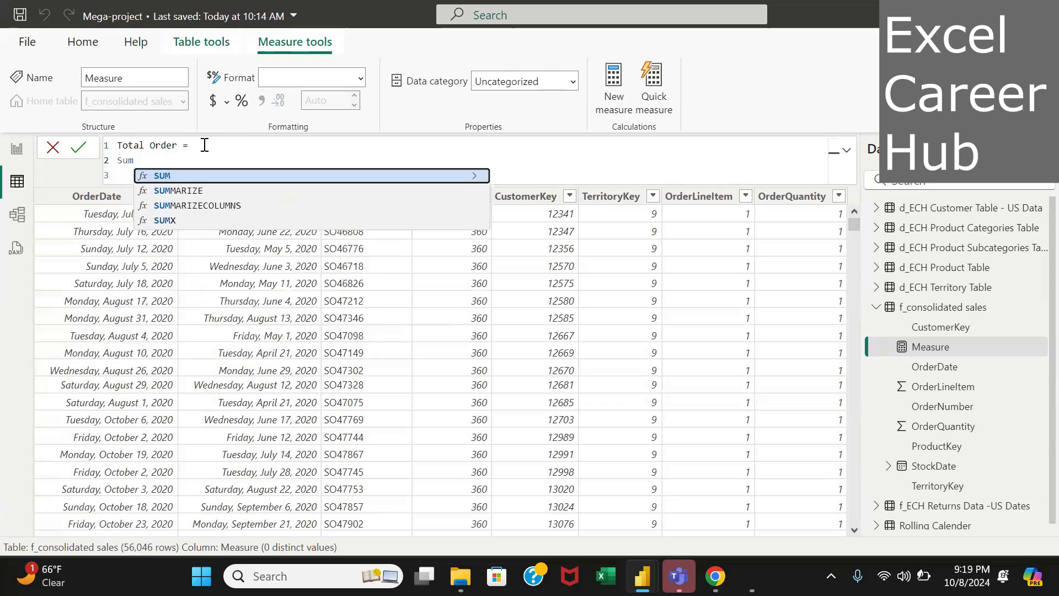
key(Tab)
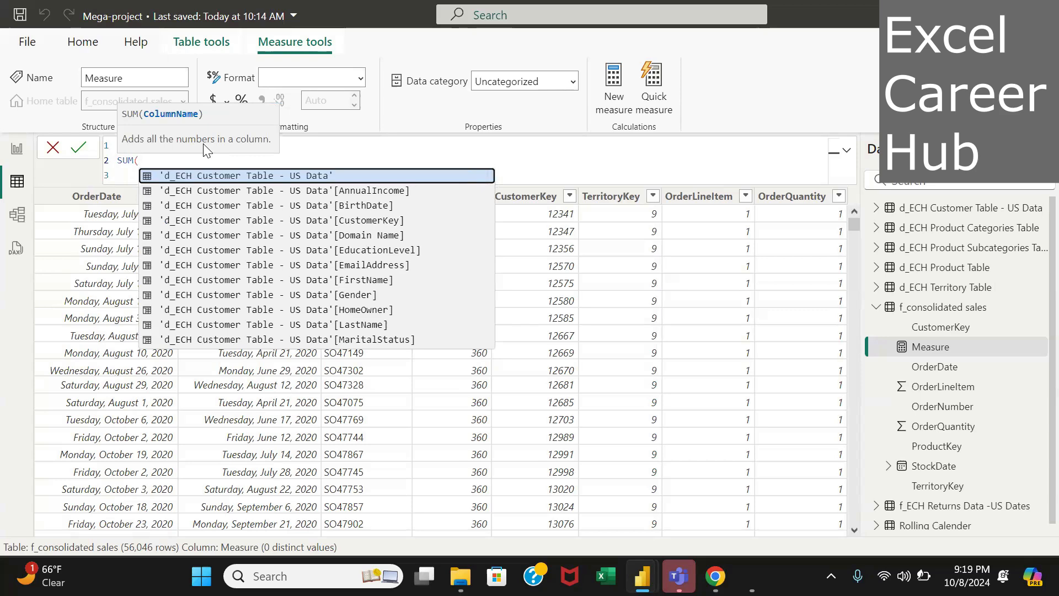
text(O)
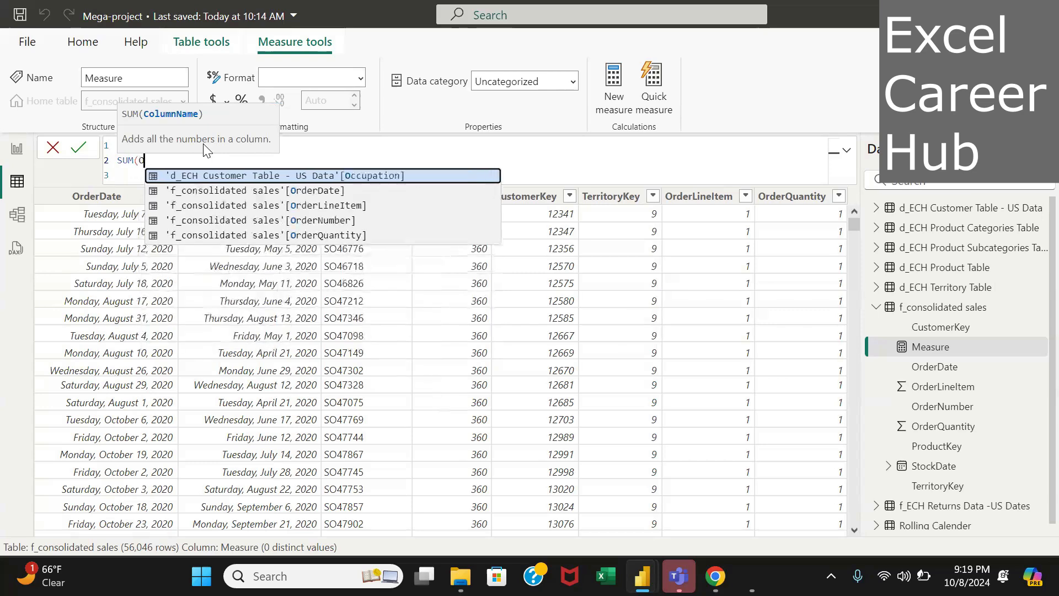
text(rd)
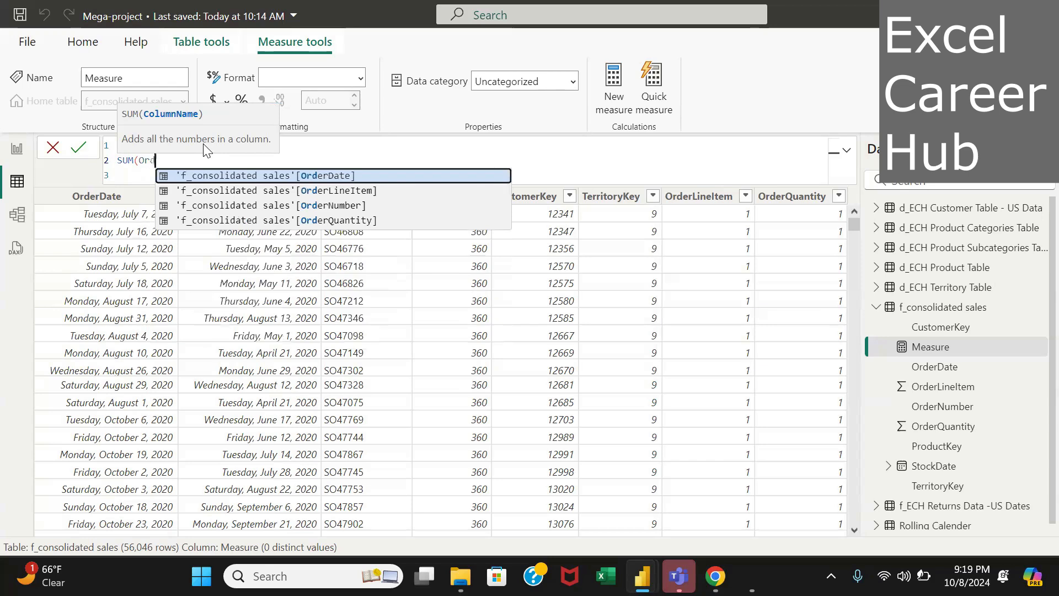
key(Down)
key(Down)
key(Down)
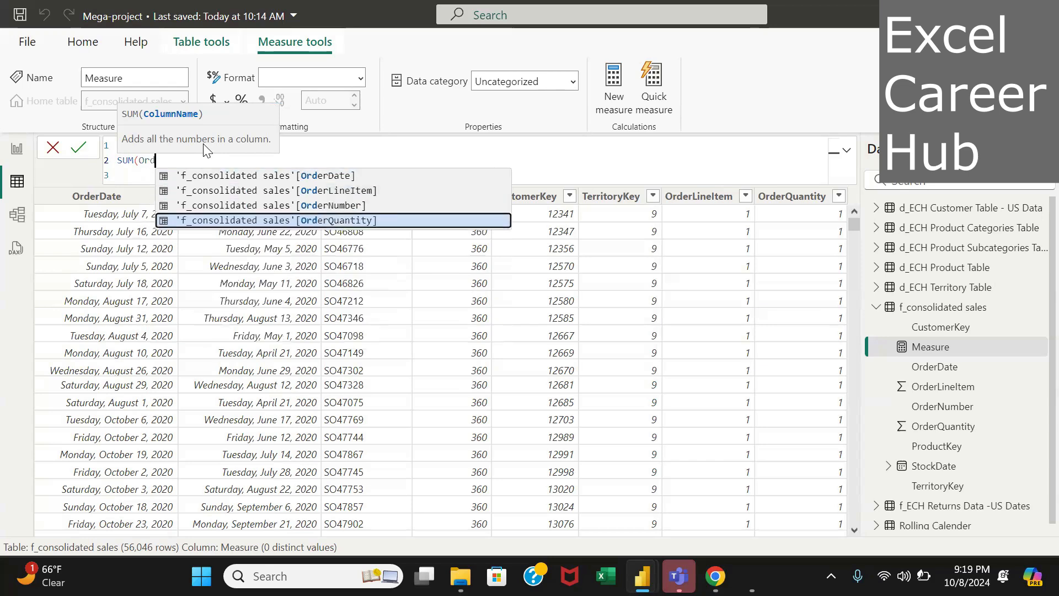
key(Tab)
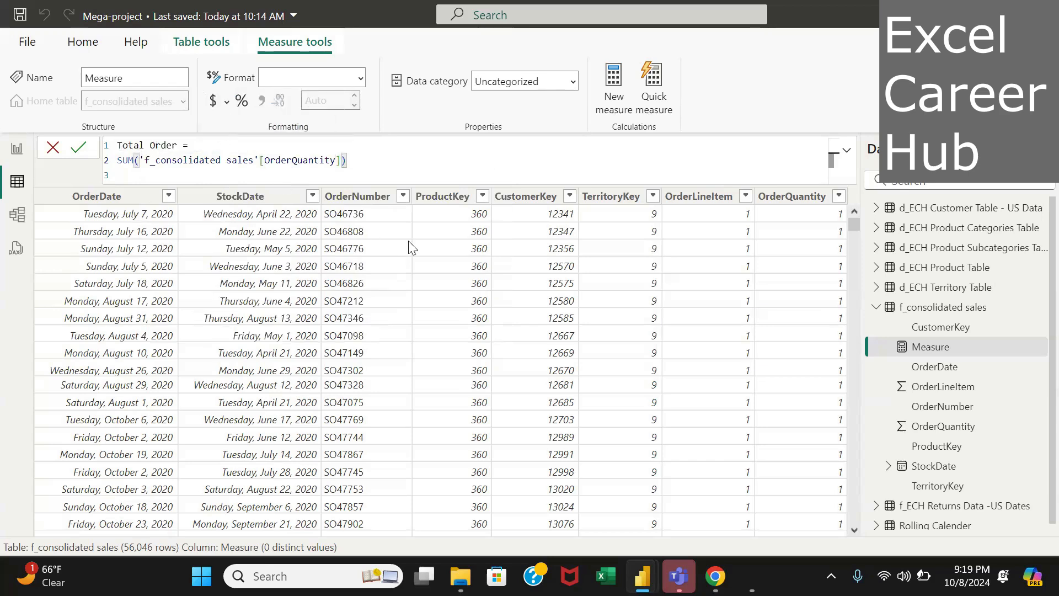
key(Return)
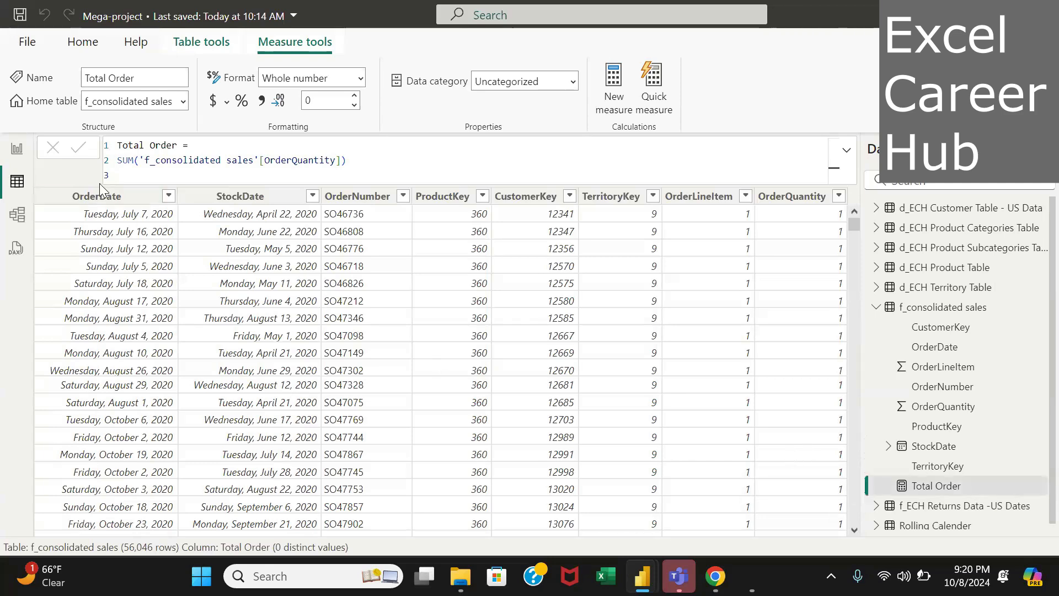
Add a new page to the report and place an empty matrix visual on it
click(18, 152)
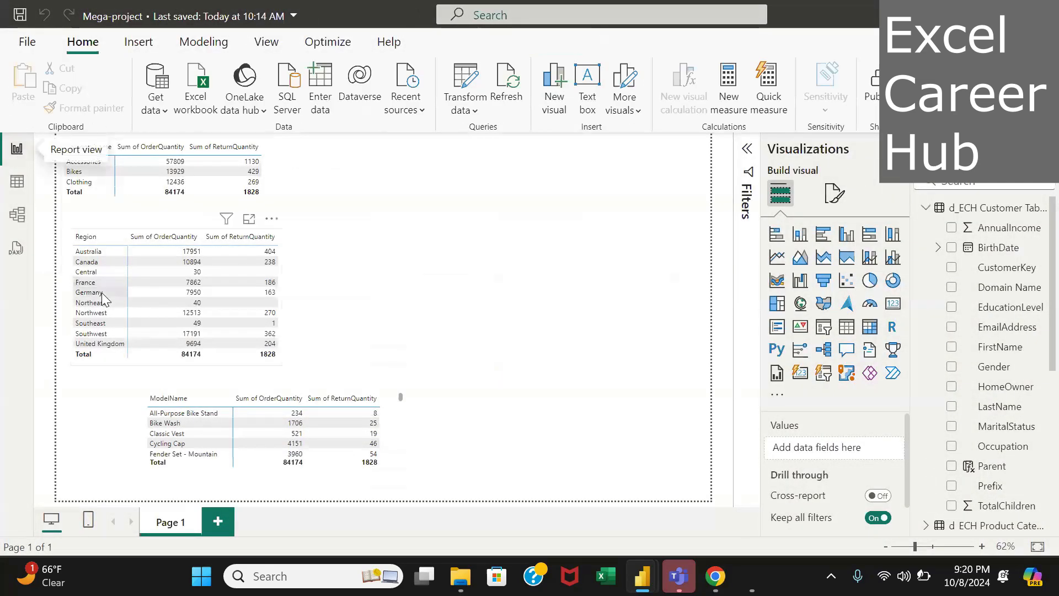
click(219, 524)
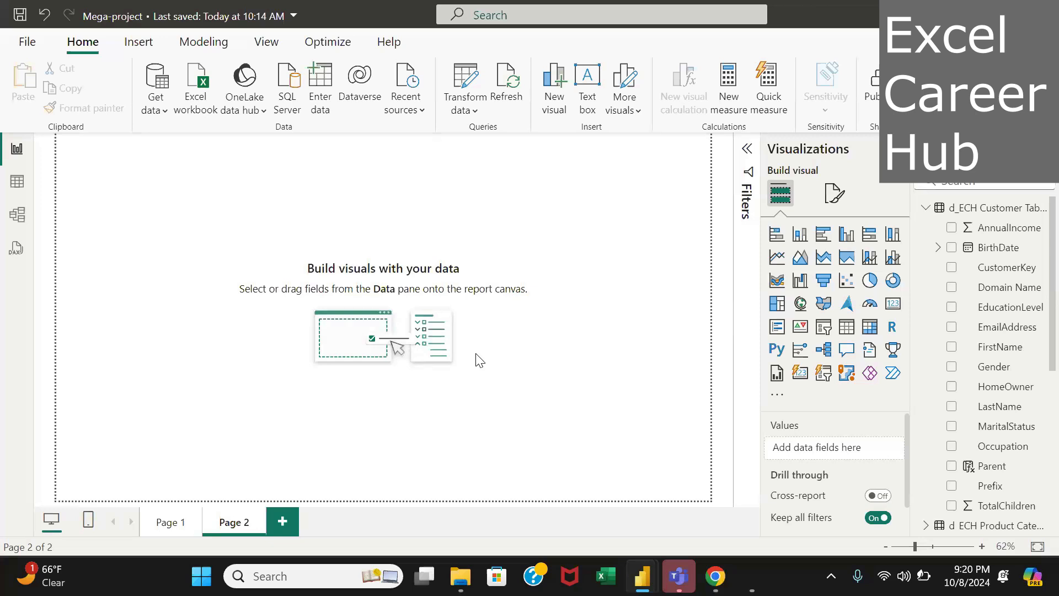
click(869, 329)
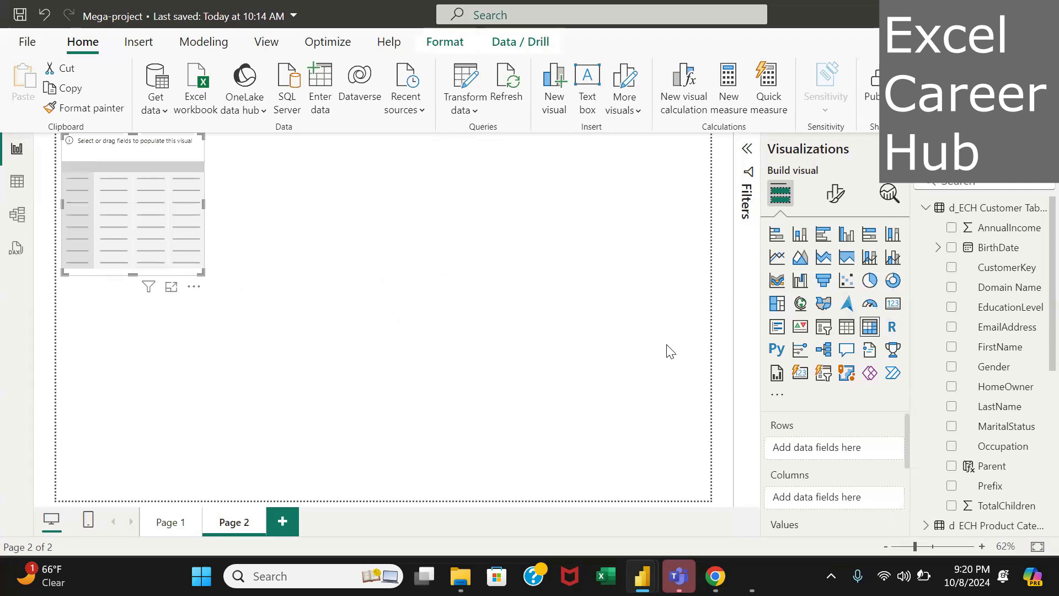
Fill the matrix with Geo Hierarchy from the territory table as rows and the Total Order measure as values
click(928, 208)
click(935, 308)
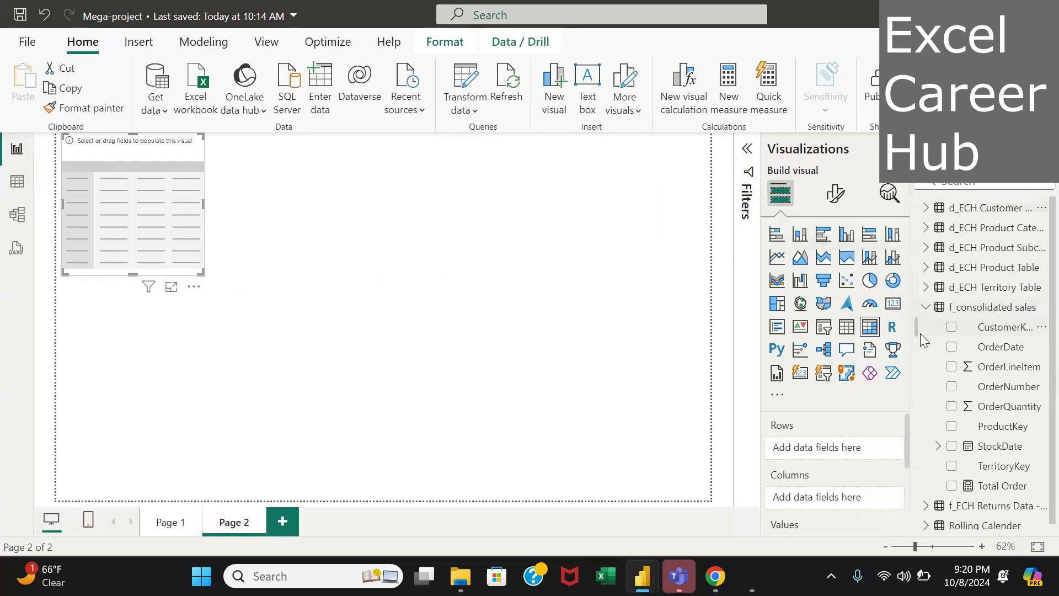
click(926, 288)
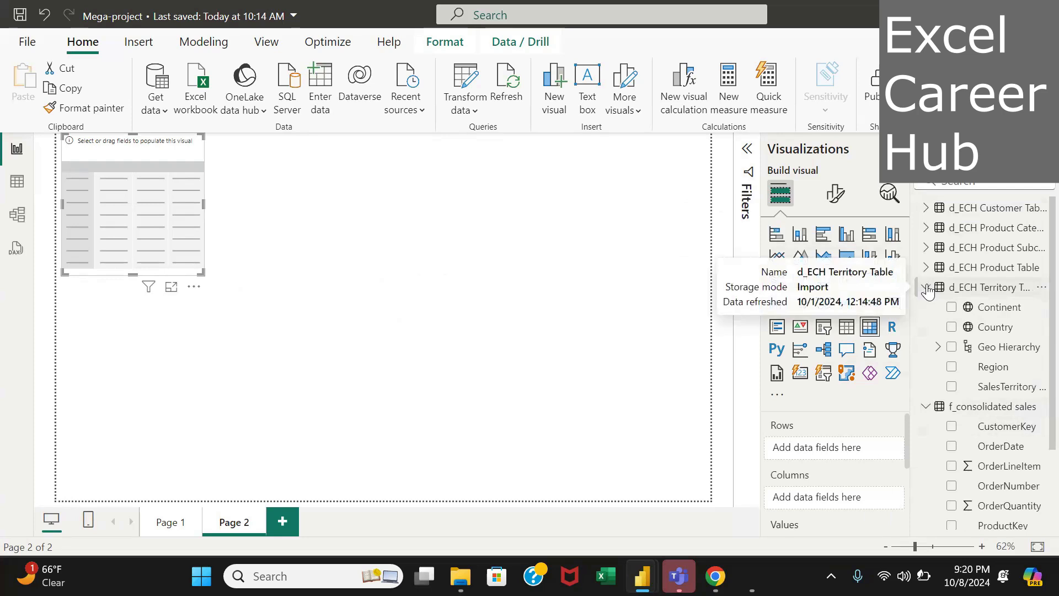
click(952, 348)
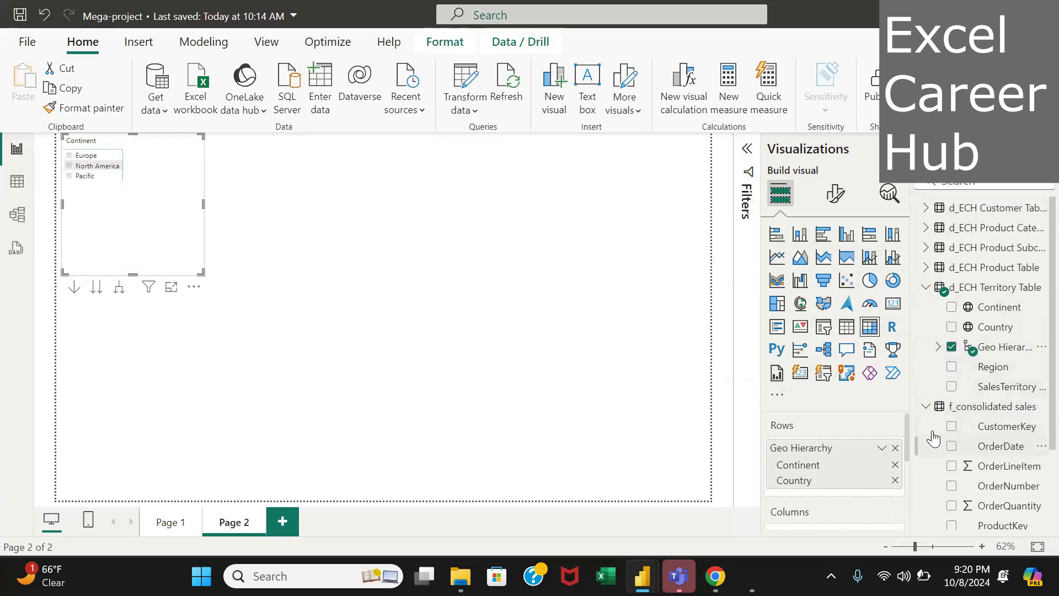
scroll(954, 473, down, 3)
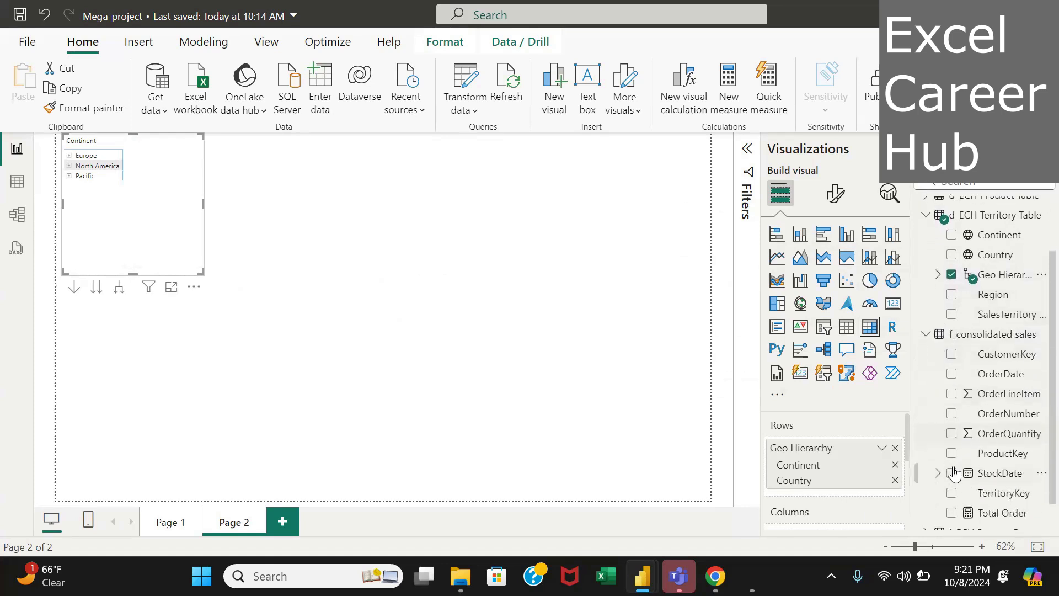
scroll(954, 473, down, 1)
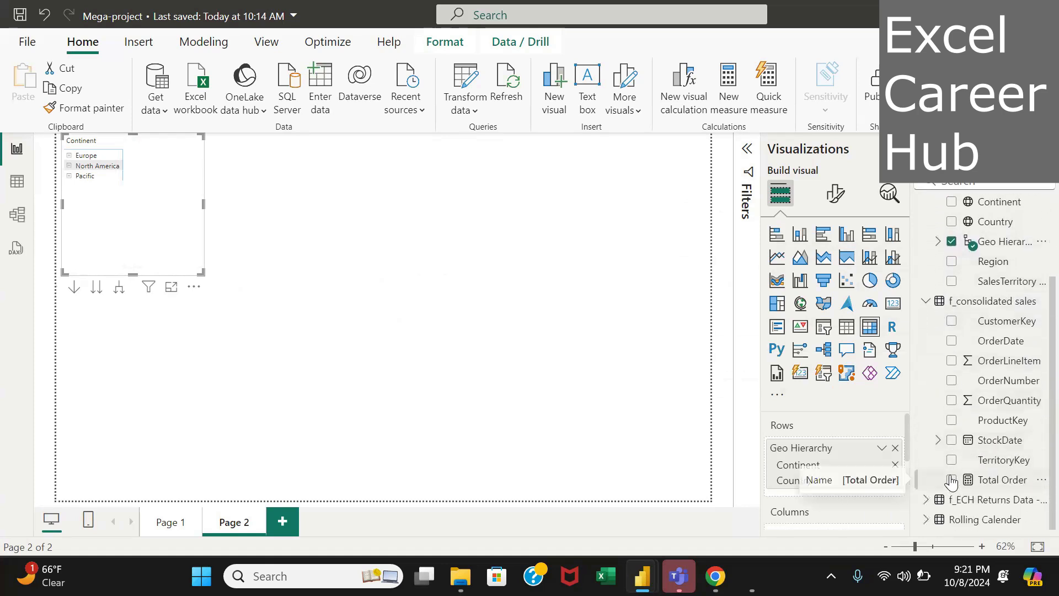
click(952, 480)
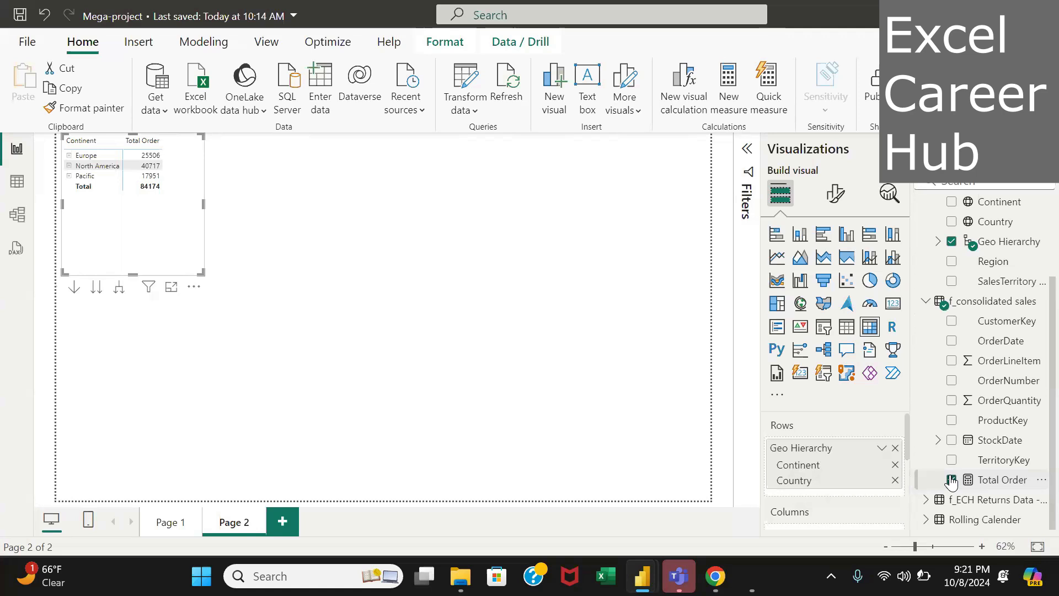
Add a second matrix visual to Page 2 with CategoryName from the d_ECH Product Categories Table as its rows
click(298, 207)
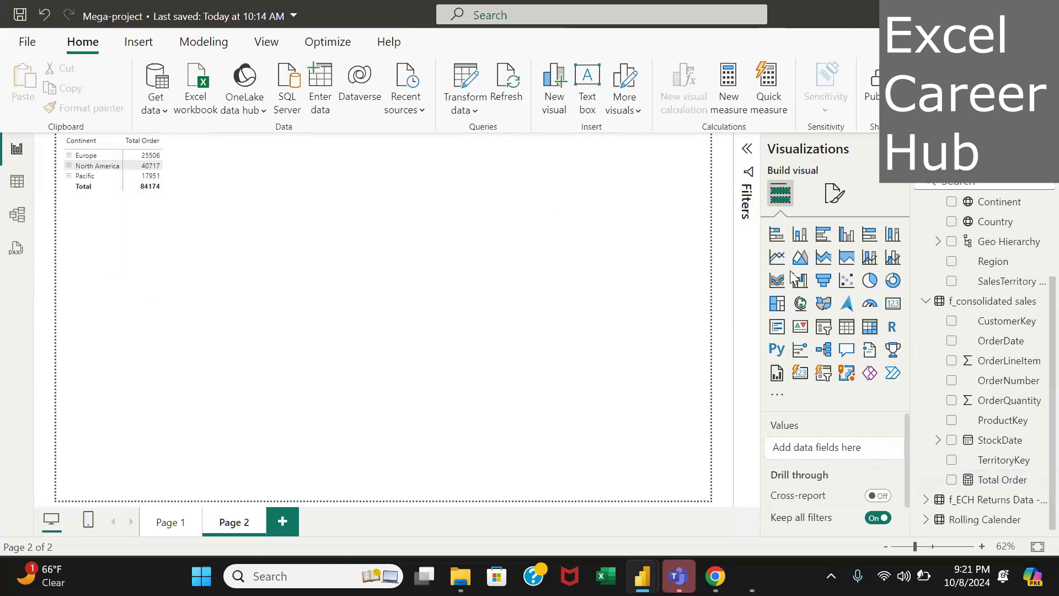
click(869, 327)
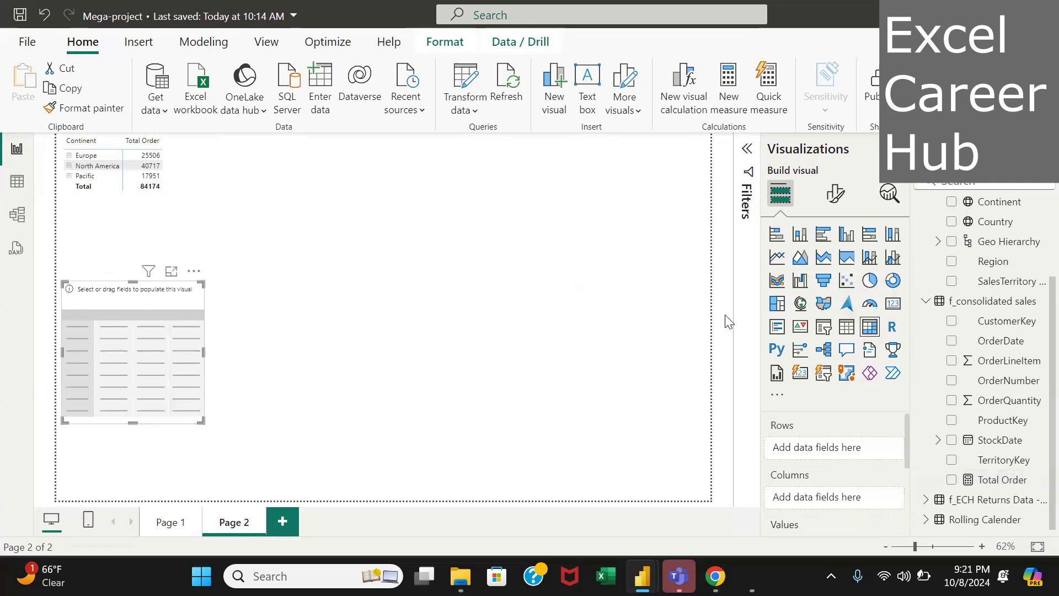
click(925, 303)
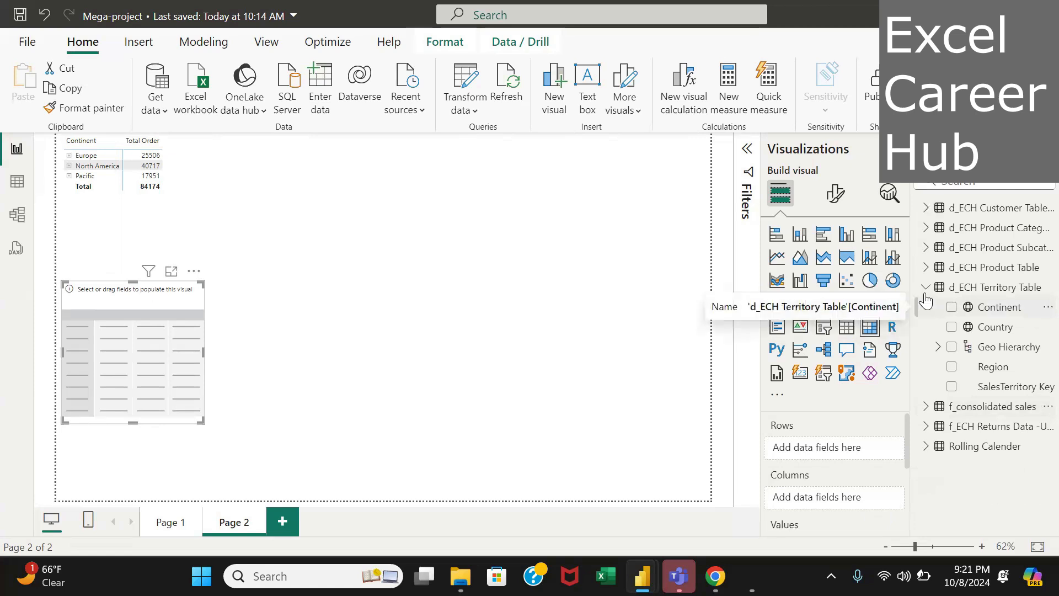
click(926, 291)
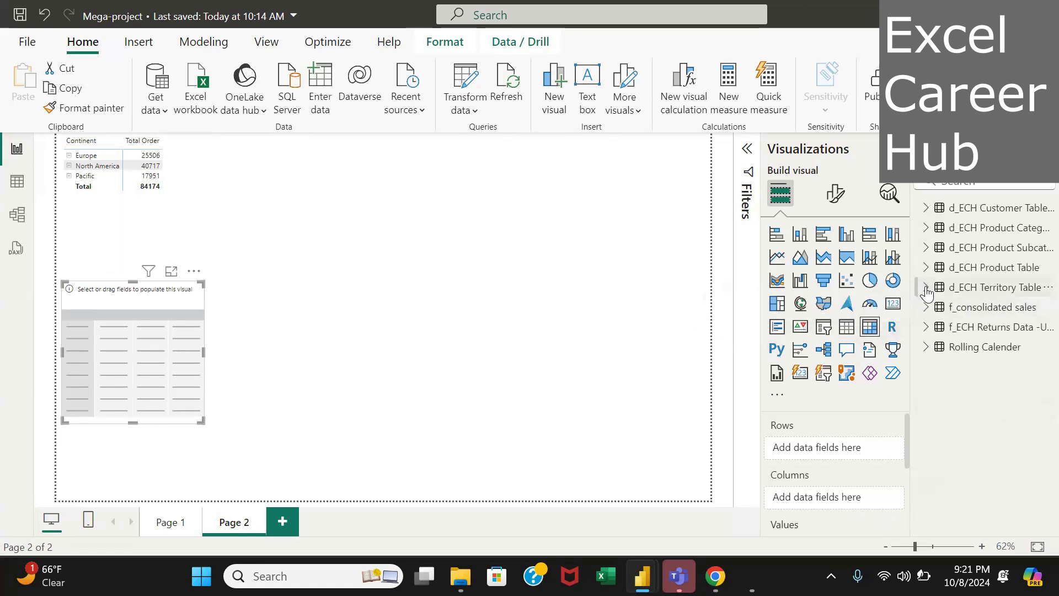
click(926, 227)
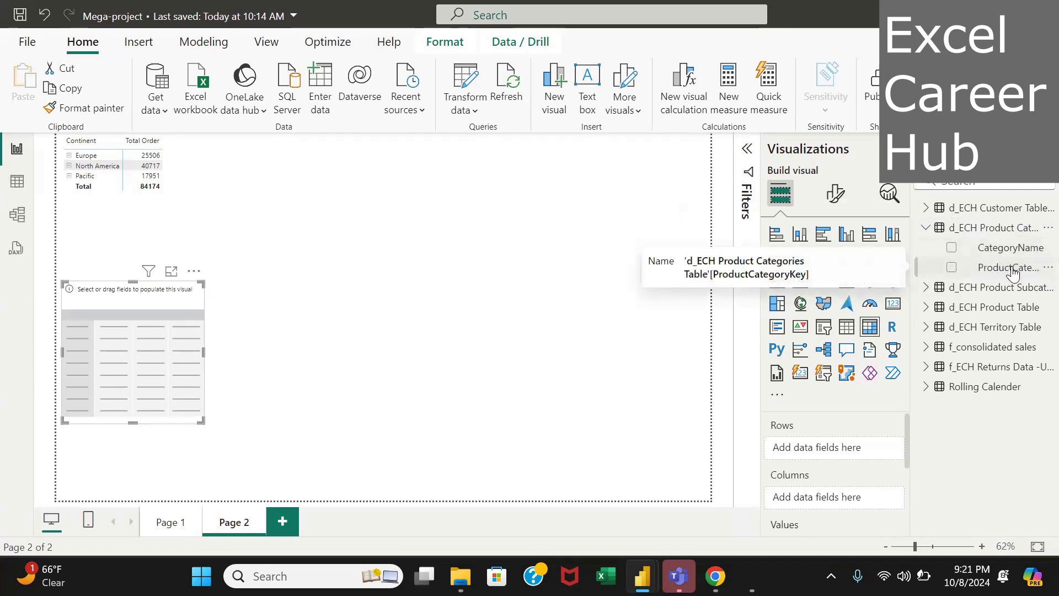
click(951, 250)
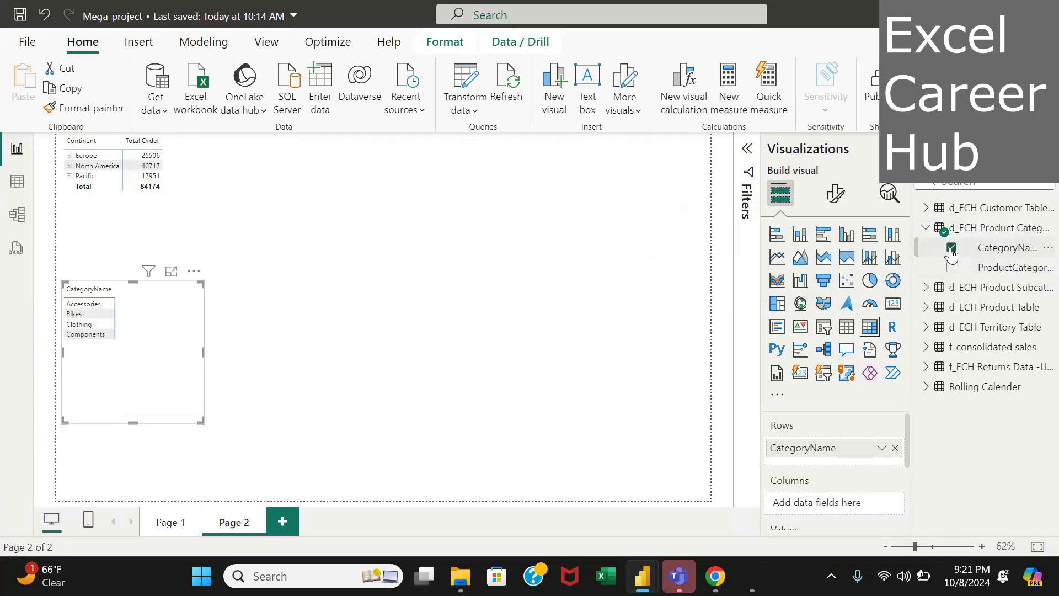
Add the Total Order measure from f_consolidated sales as the values of the category matrix
click(925, 228)
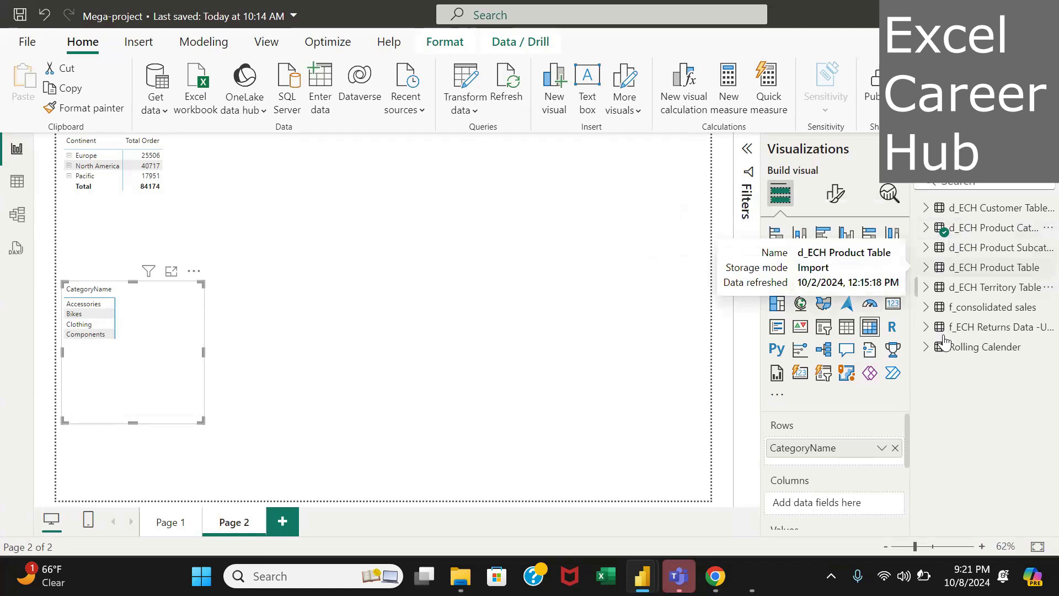
click(928, 309)
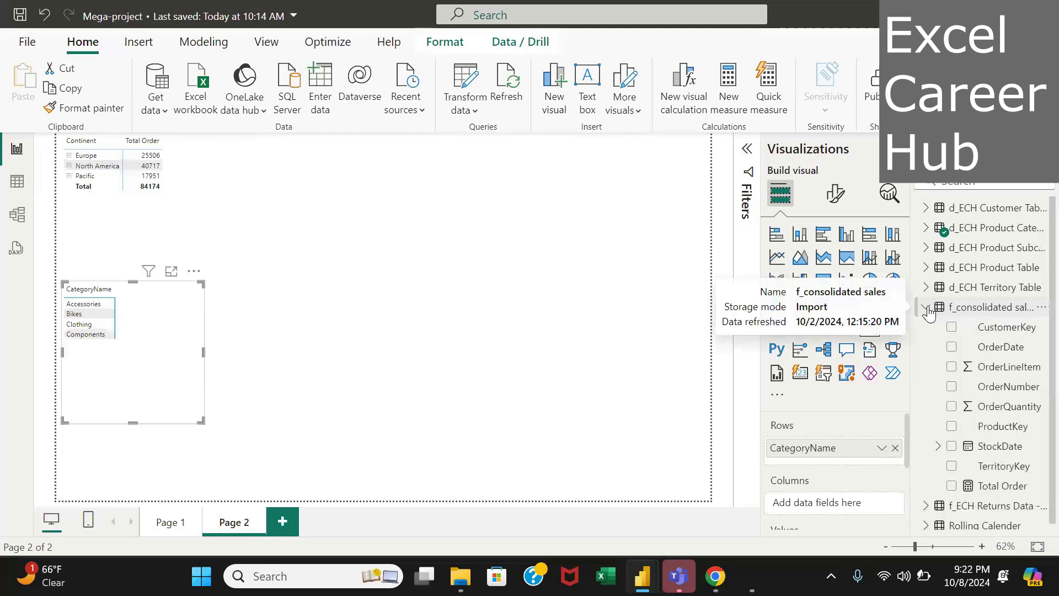
click(952, 486)
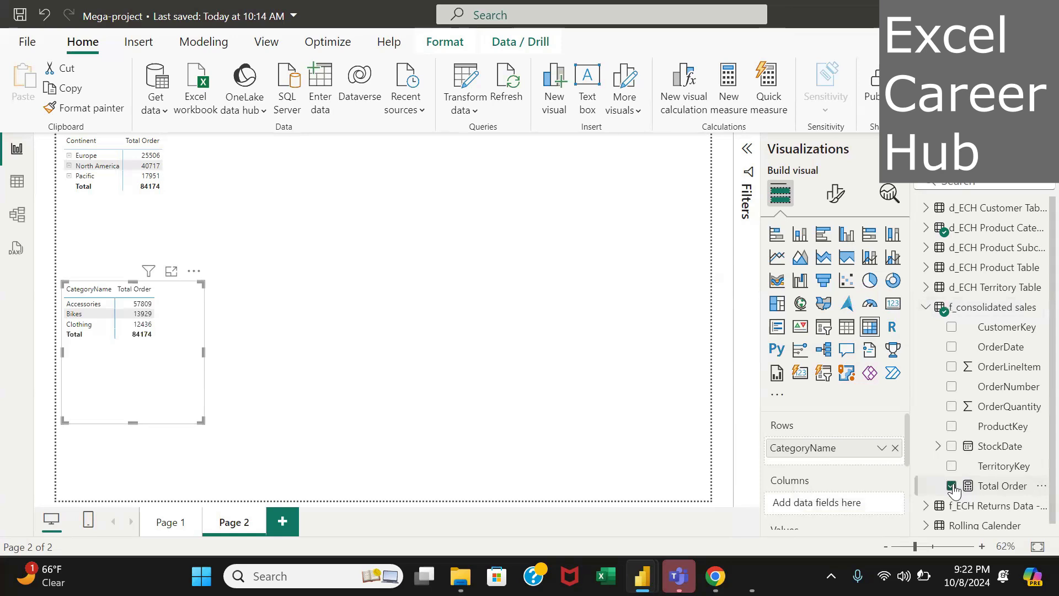